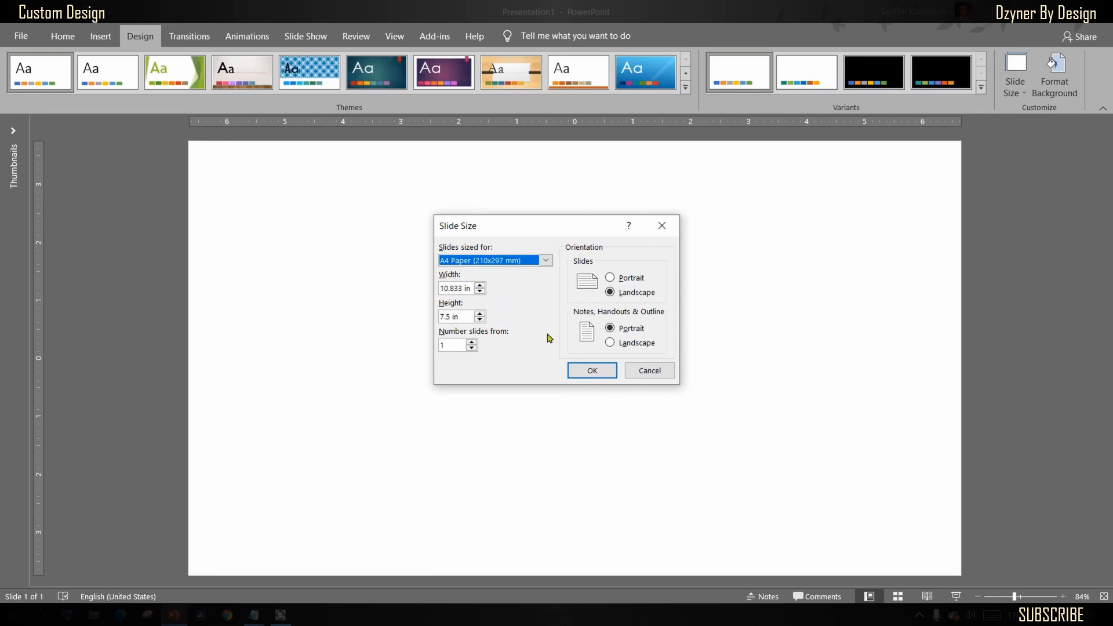
Step: Set the A4 Paper (210x297 mm) slides to portrait orientation and apply the new size
left_click(628, 280)
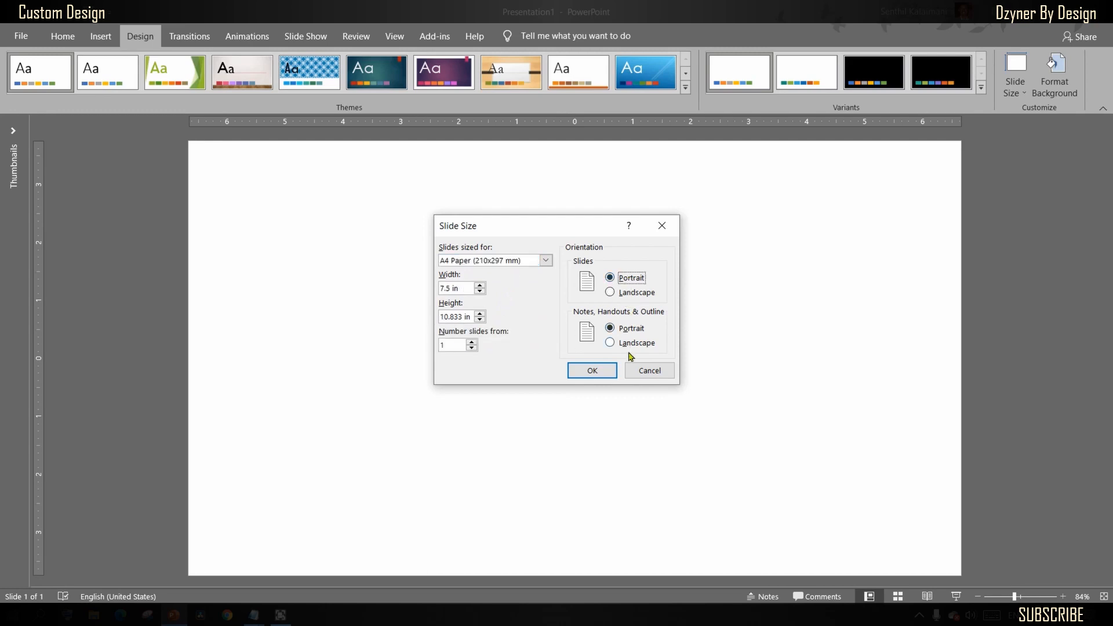
left_click(600, 379)
left_click(591, 403)
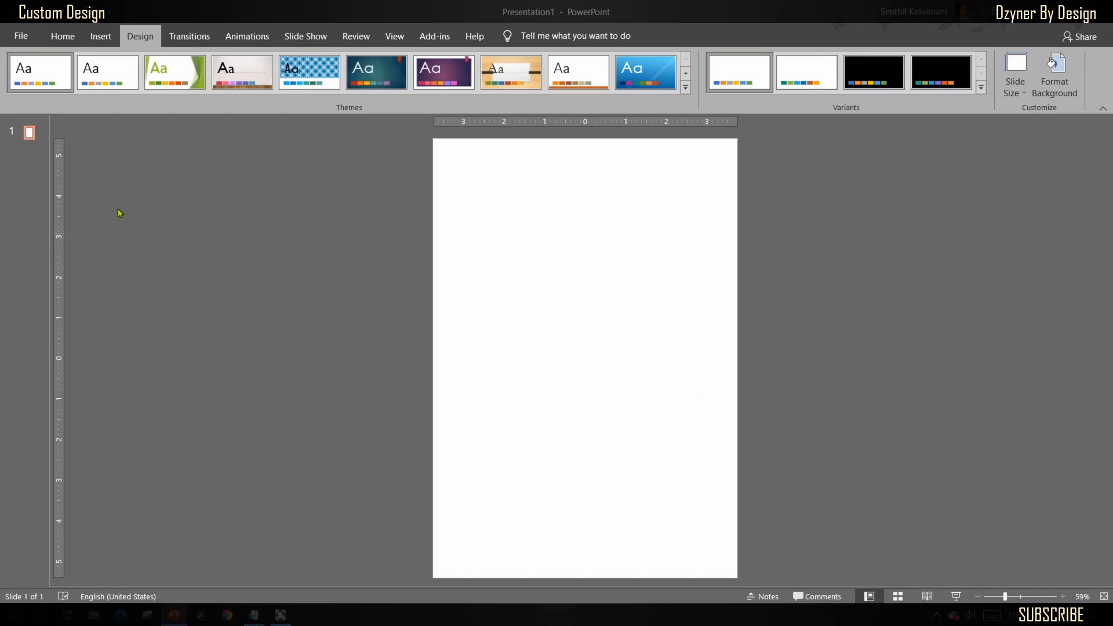
Step: Draw an eight-pointed star about 1.2" high and 1.59" wide near the middle of the slide
left_click(62, 37)
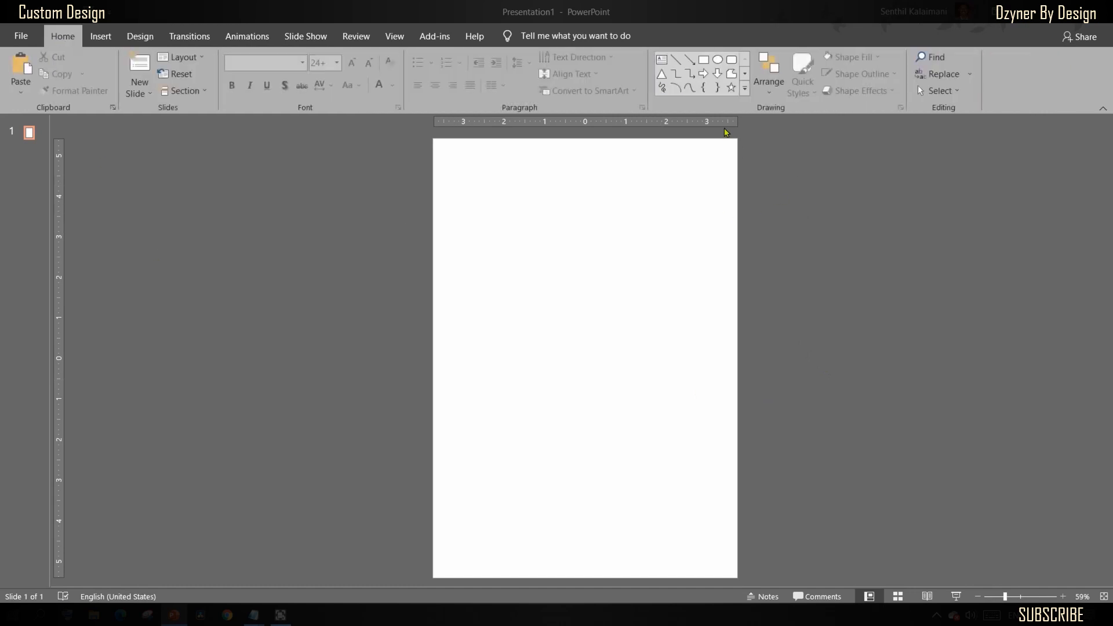
left_click(745, 93)
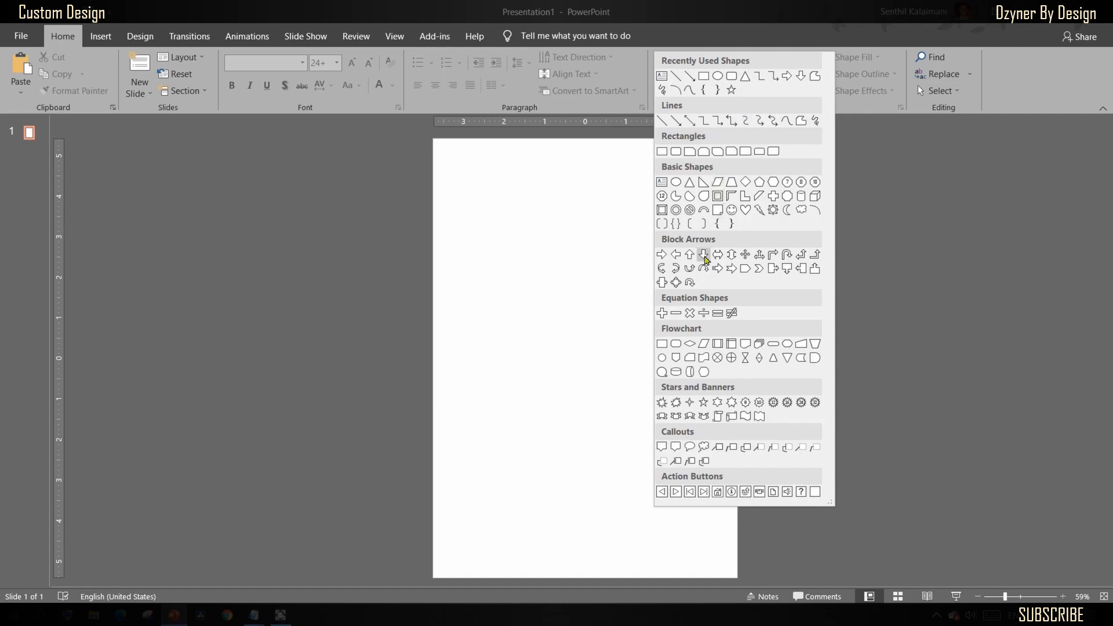
left_click(742, 406)
left_click_drag(520, 310, 585, 358)
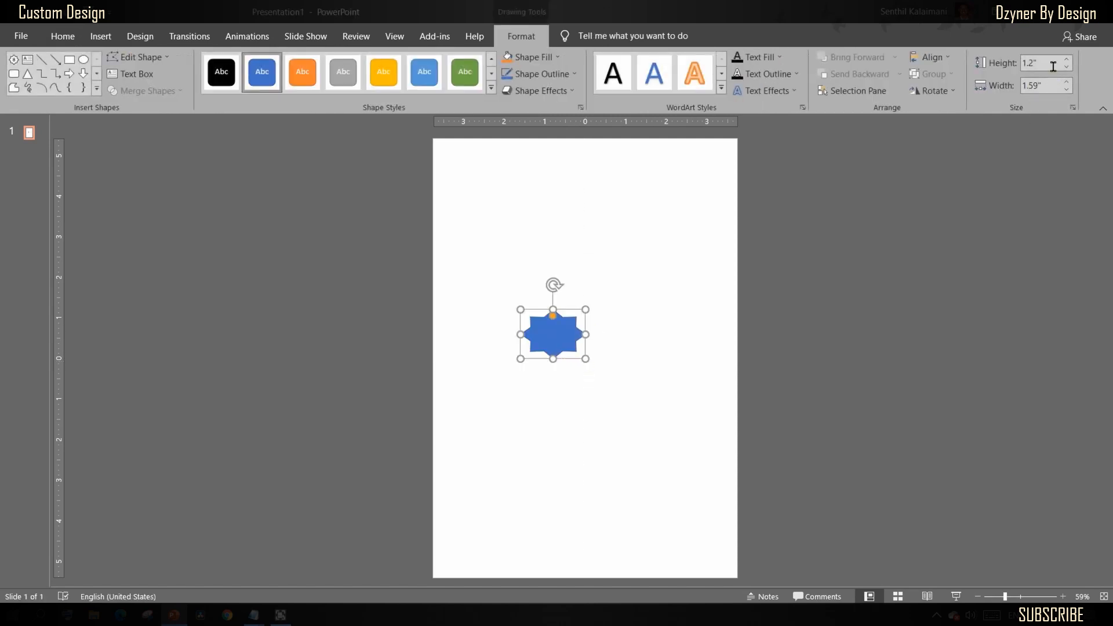
Step: Set the star's height and width to 1.5" each
left_click(1053, 65)
type("1.5")
key("Tab")
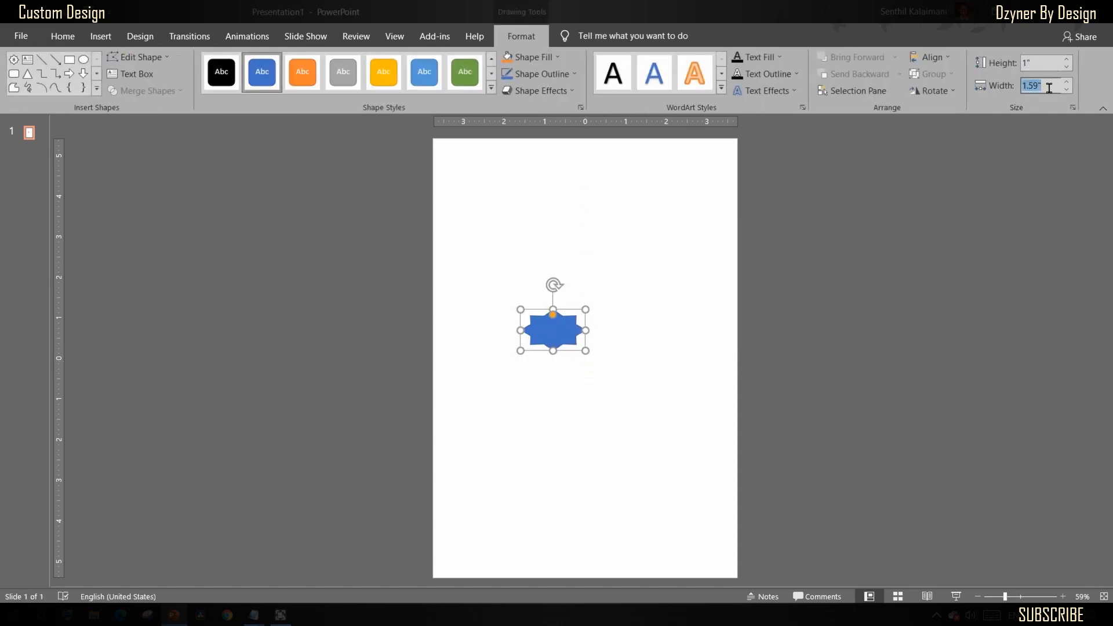
type("1.5")
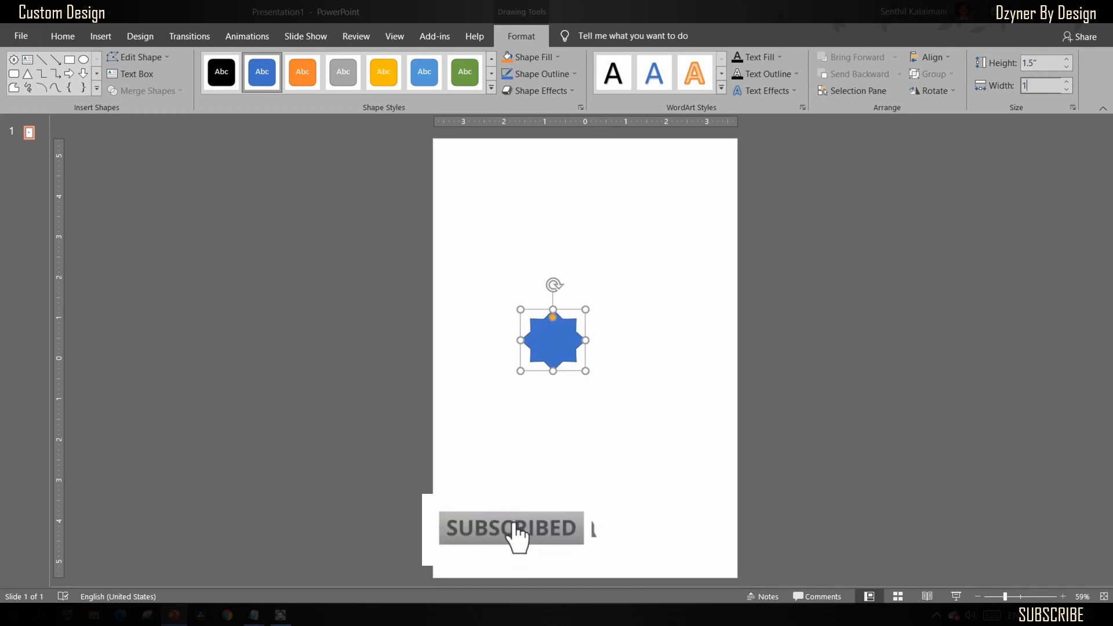
key("Tab")
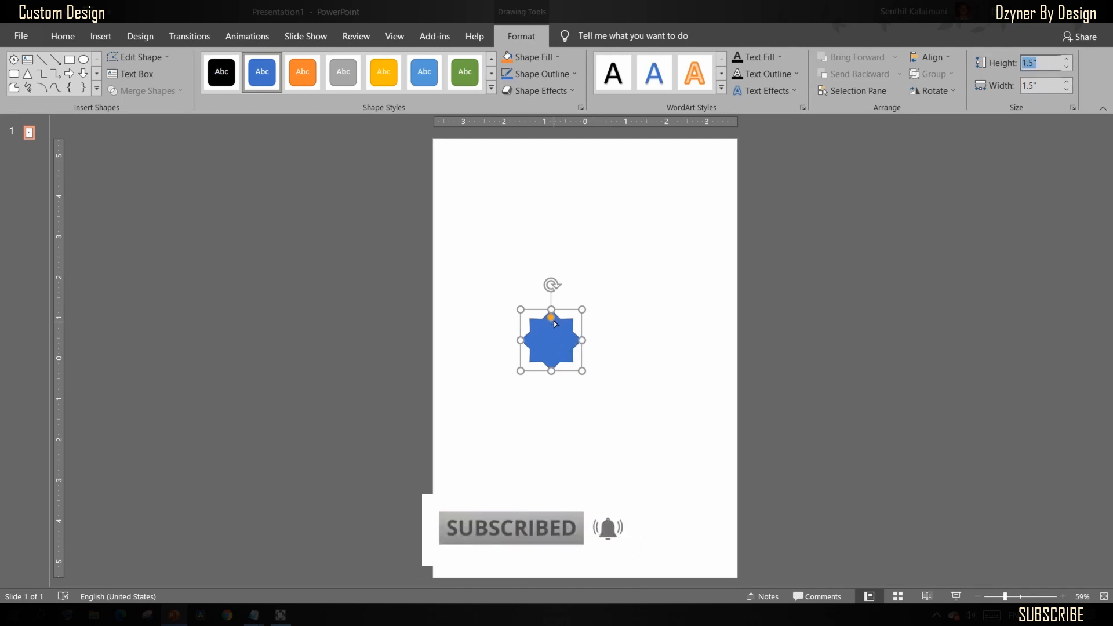
Step: Make the star's points narrower and sharper, and move the star down into the lower half of the slide
left_click_drag(552, 318, 553, 428)
left_click(636, 347)
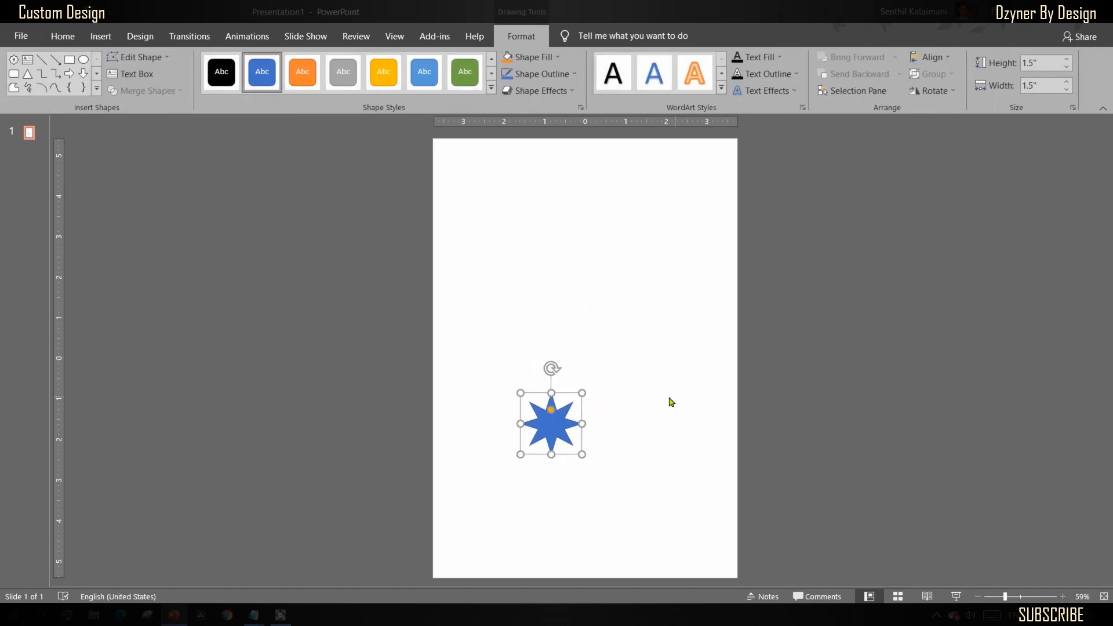
left_click(627, 278)
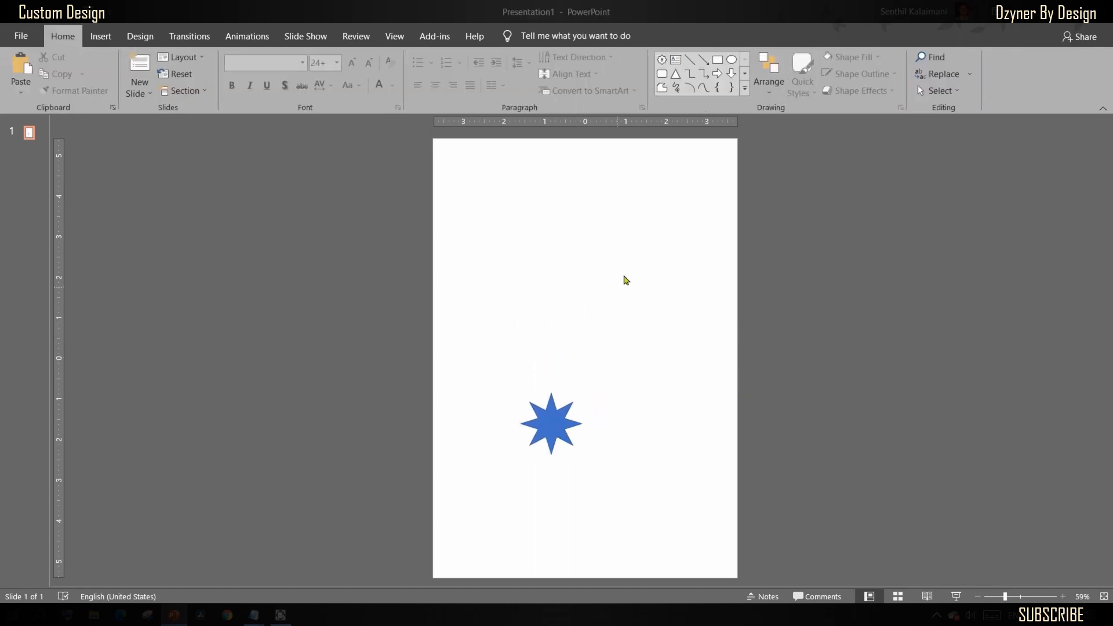
Step: Draw an oval about 2.84" high and 2.4" wide in the upper right part of the slide
left_click(745, 90)
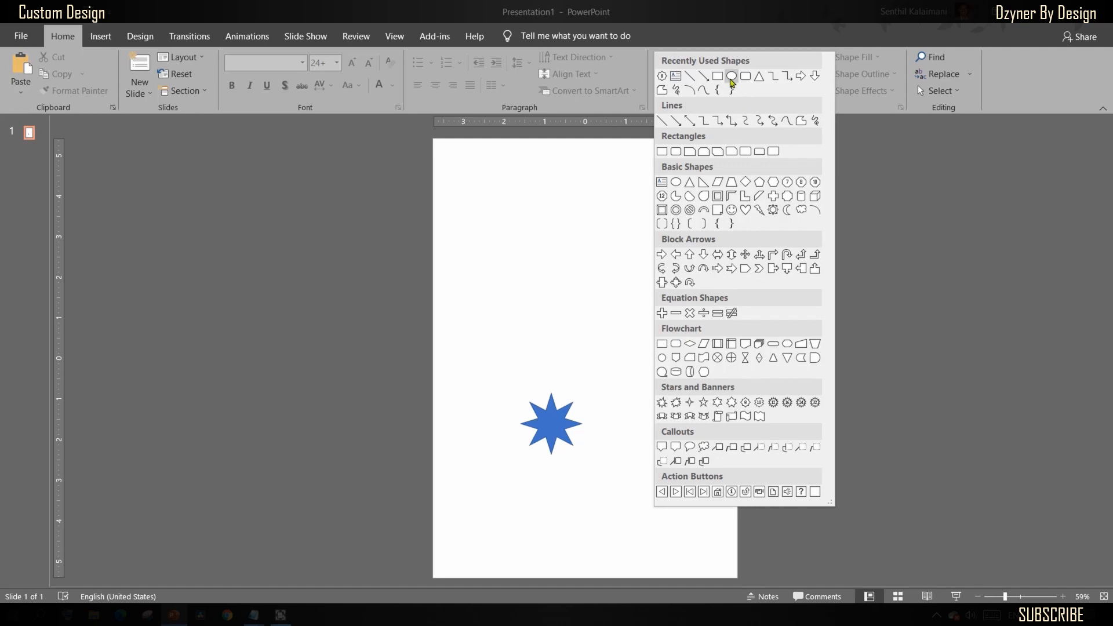
left_click(732, 77)
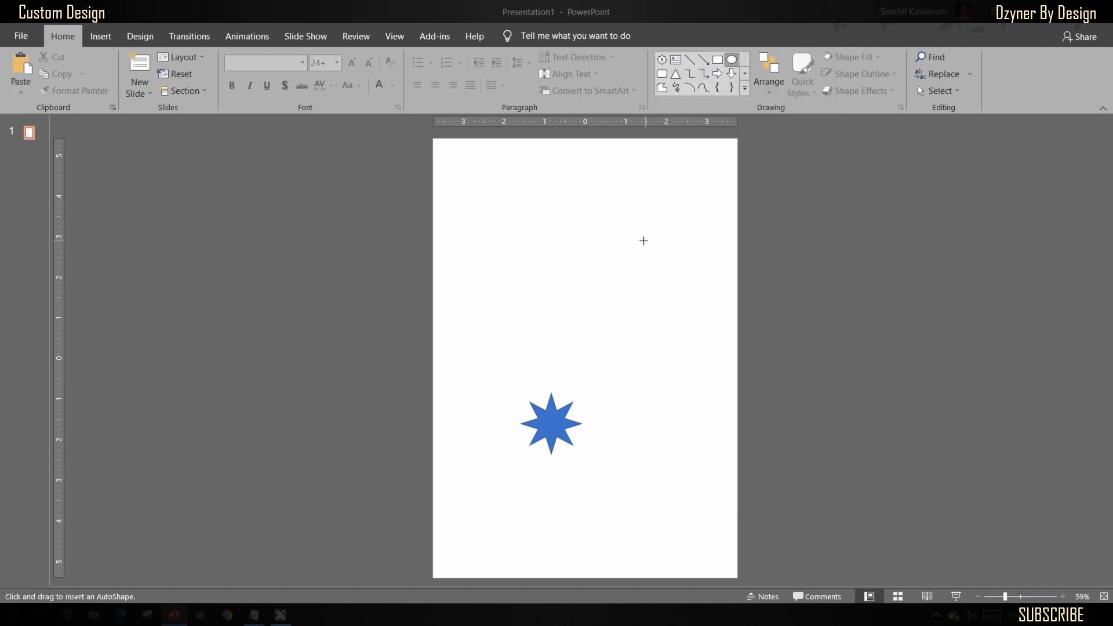
left_click_drag(606, 210, 704, 326)
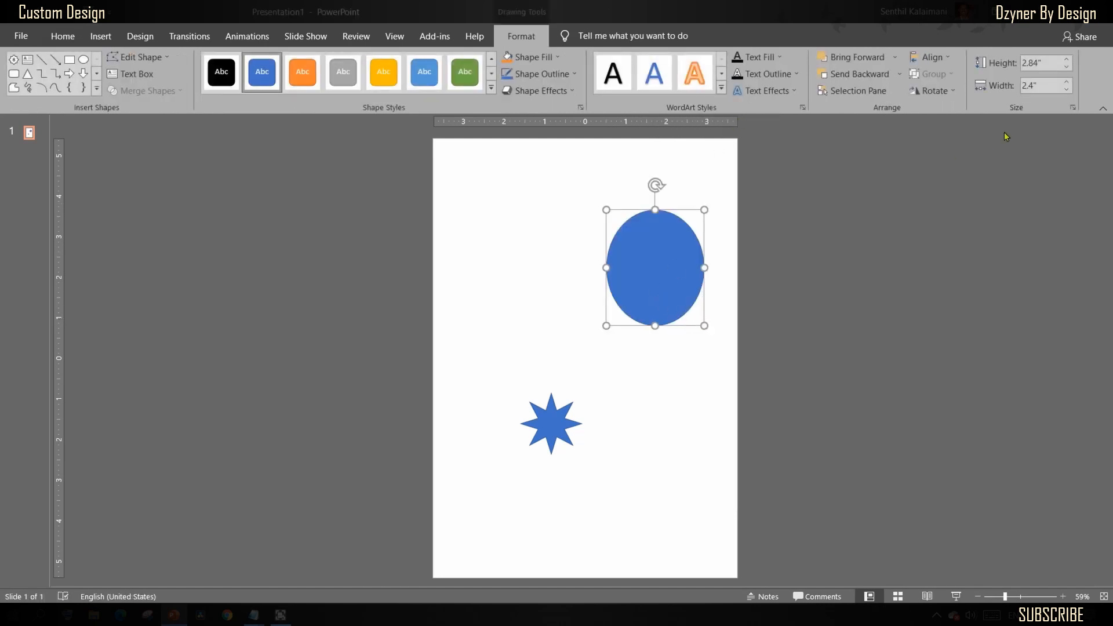
Step: Make the oval a circle by setting both its height and width to 3"
left_click(1046, 63)
type("3")
left_click(1049, 86)
type("3")
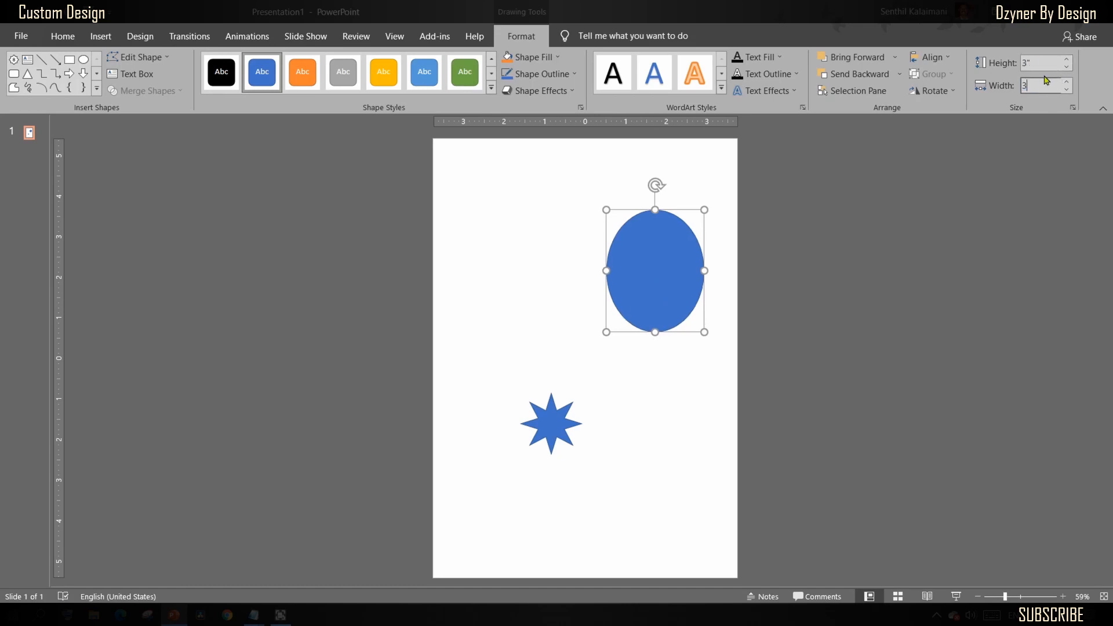
left_click(1041, 67)
left_click(685, 294)
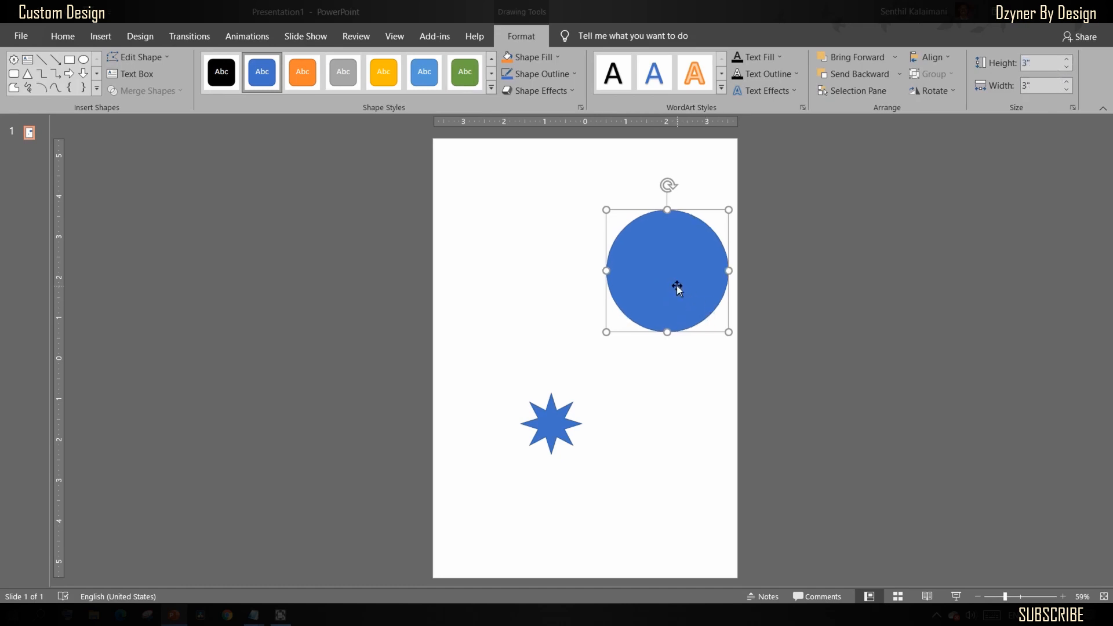
Step: Set the circle's solid fill transparency to 50%
right_click(676, 284)
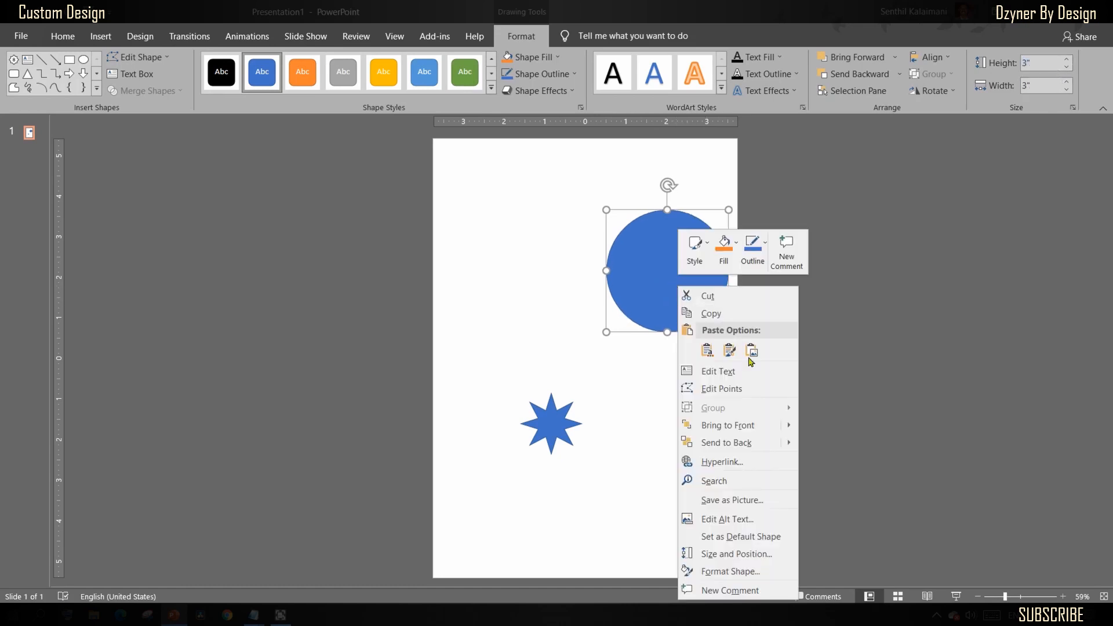
left_click(734, 572)
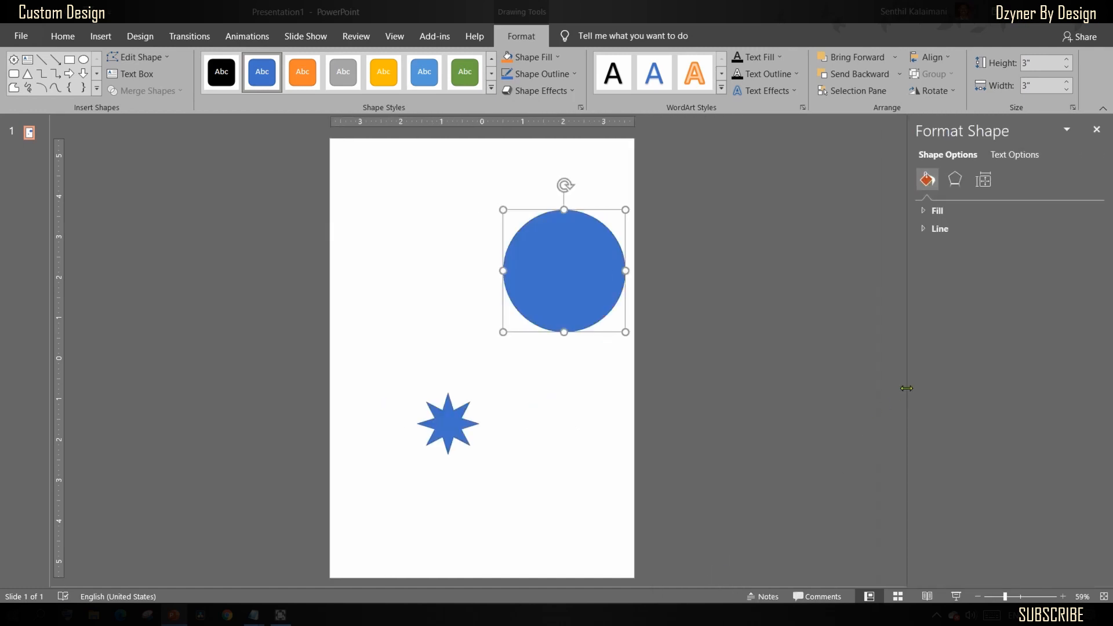
left_click(939, 212)
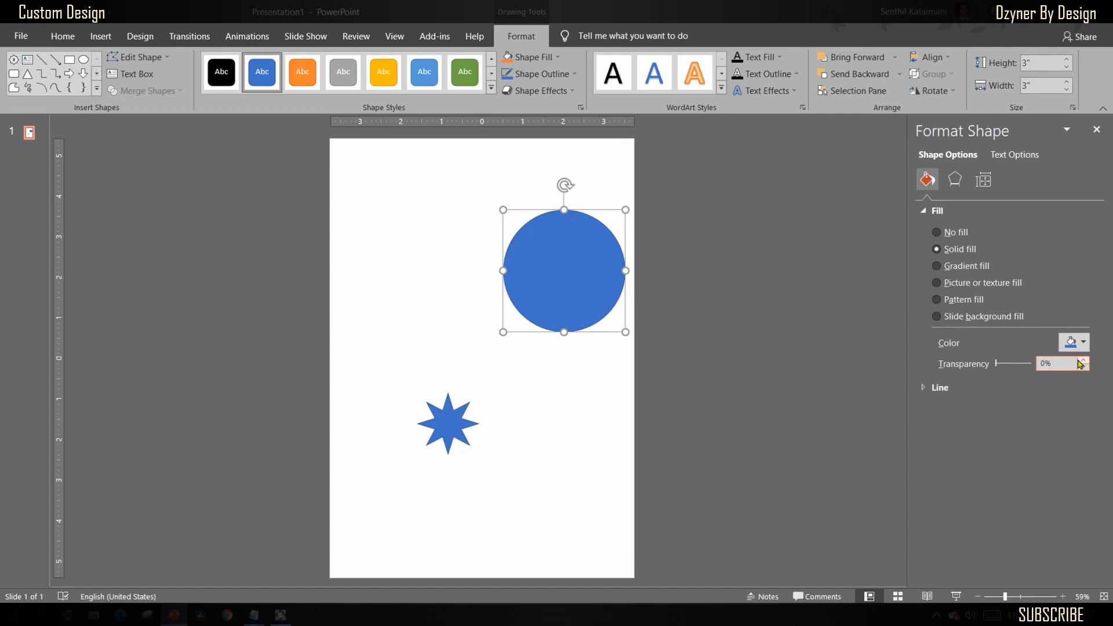
type("5")
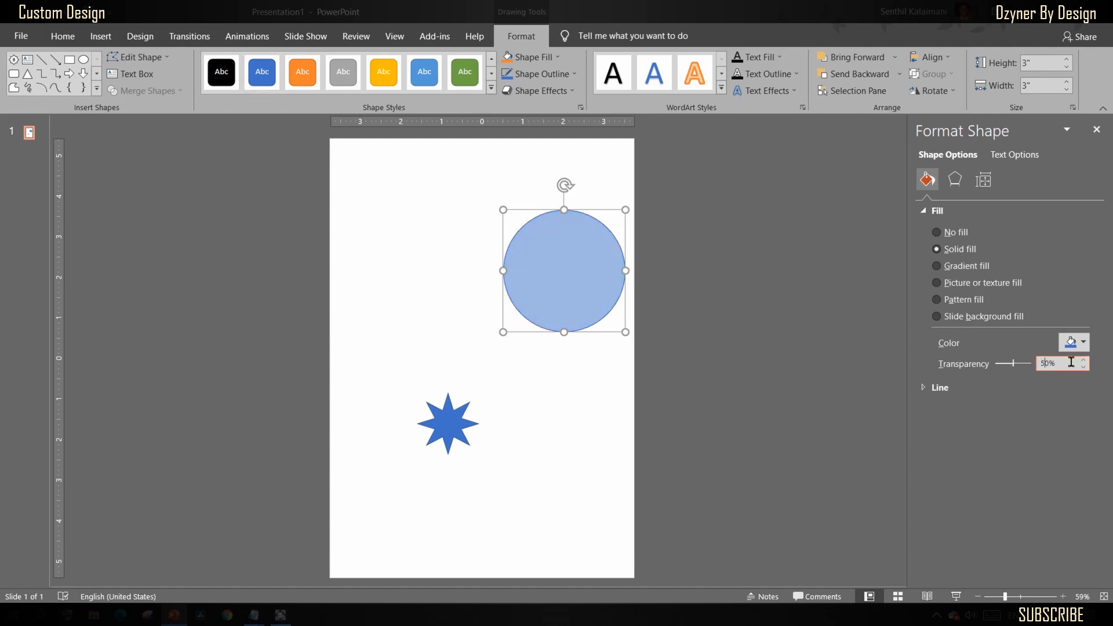
left_click(571, 385)
Step: Place a copy of the circle up and to the left of the original so that the two overlap
left_click(565, 296)
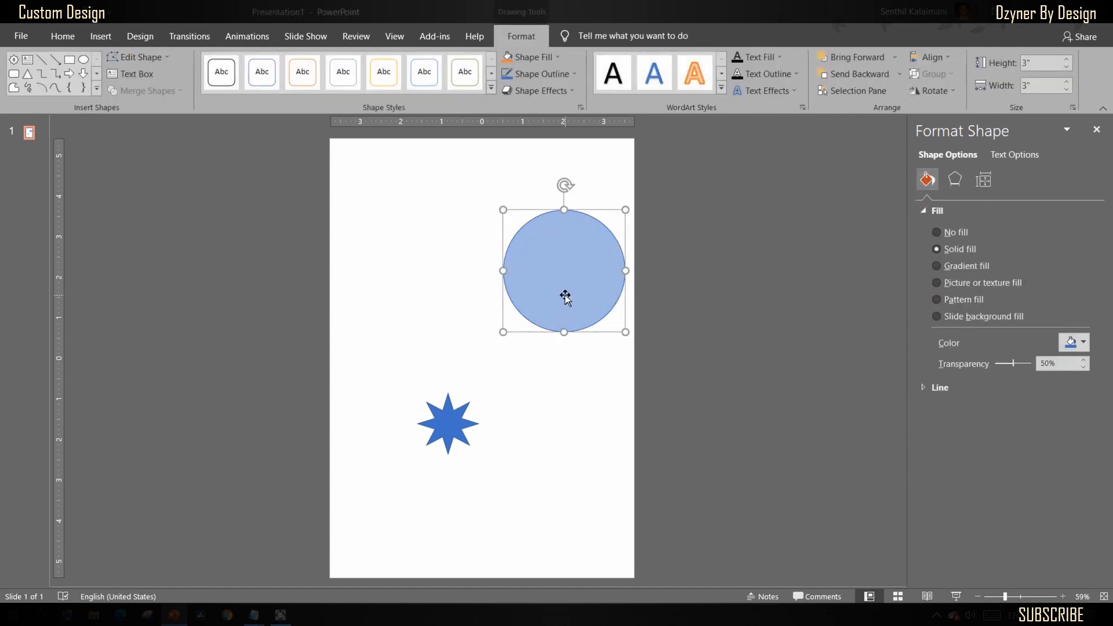
left_click_drag(566, 297, 511, 254)
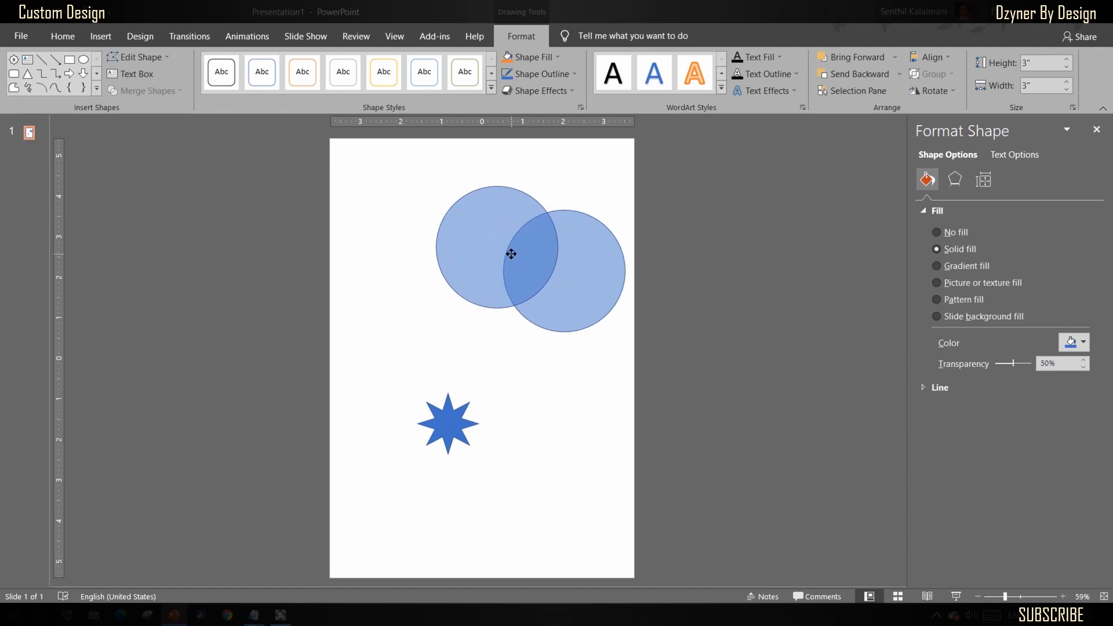
left_click_drag(512, 254, 511, 254)
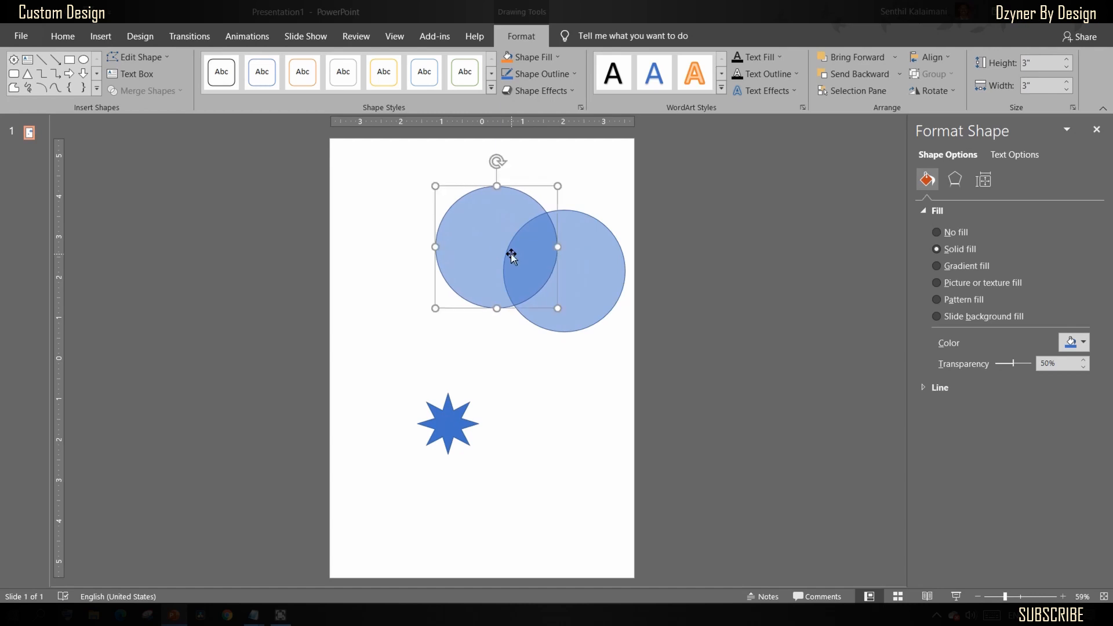
left_click(601, 389)
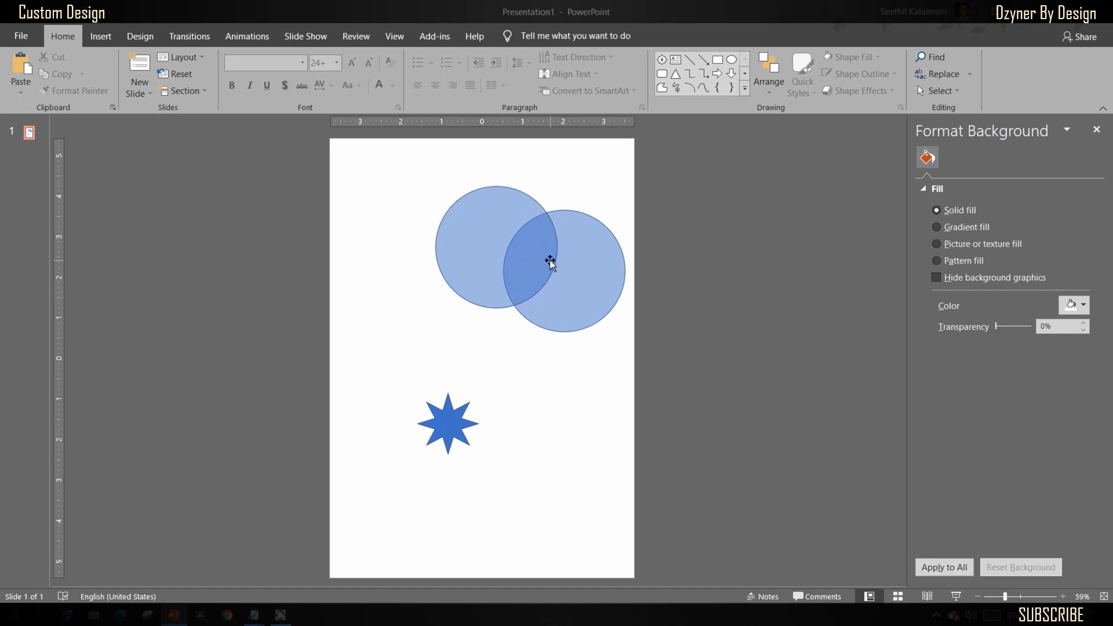
Step: Merge the two overlapping circles with Intersect to create a petal shape
left_click(584, 275)
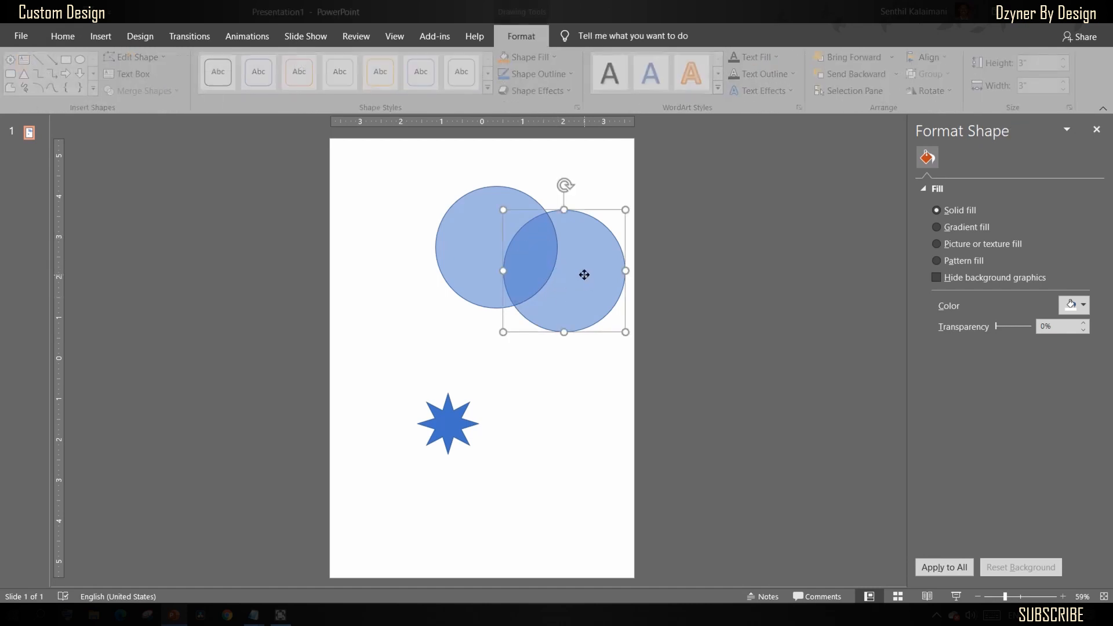
left_click(499, 263, "shift")
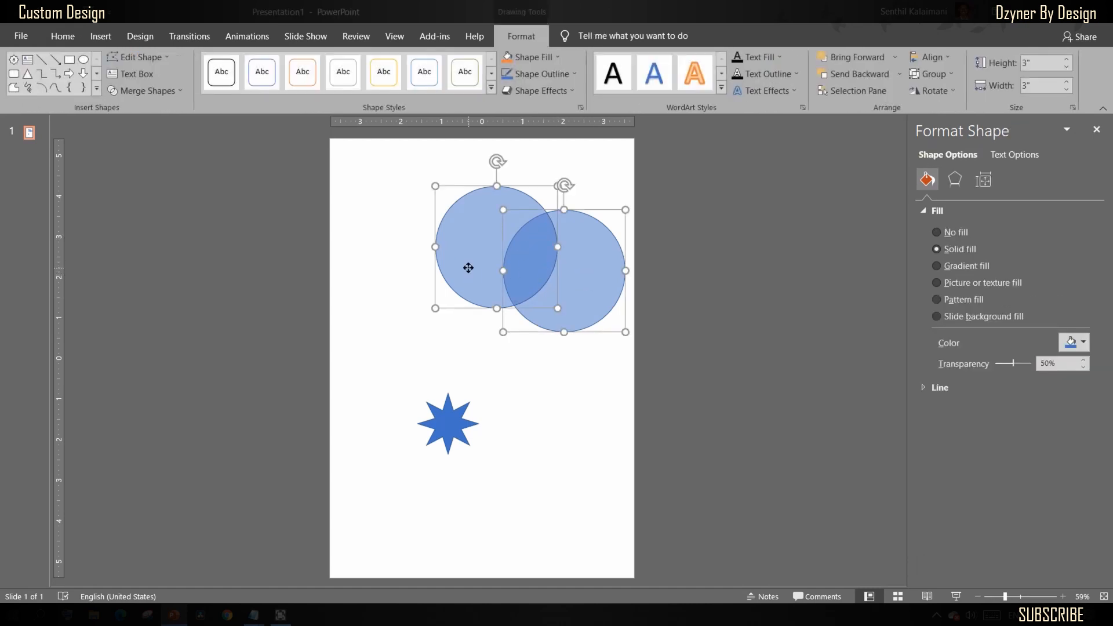
left_click(177, 95)
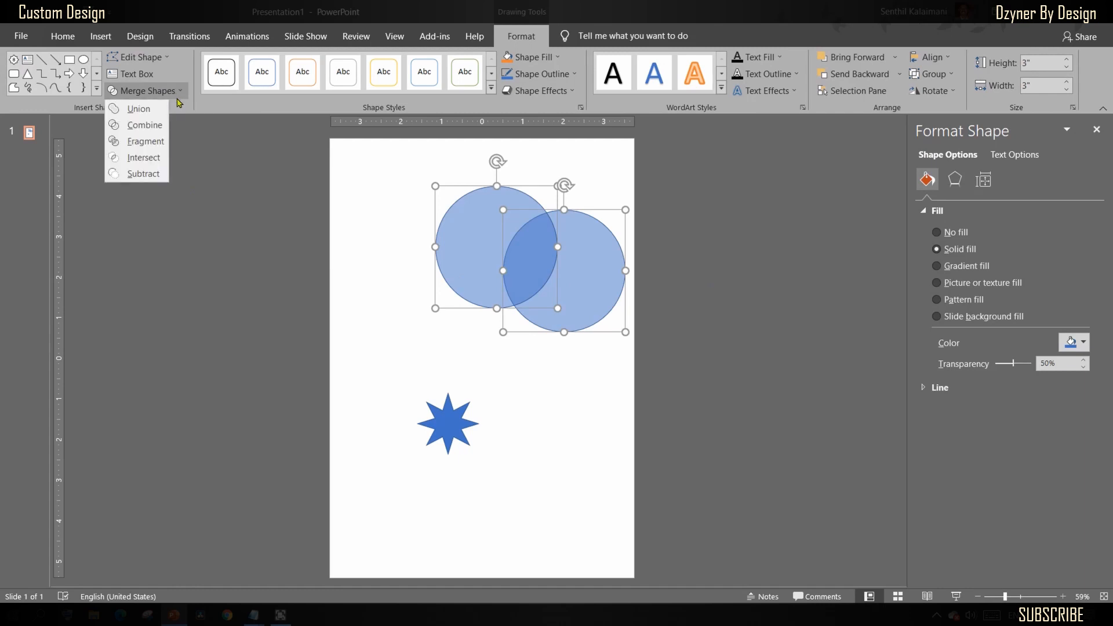
left_click(165, 160)
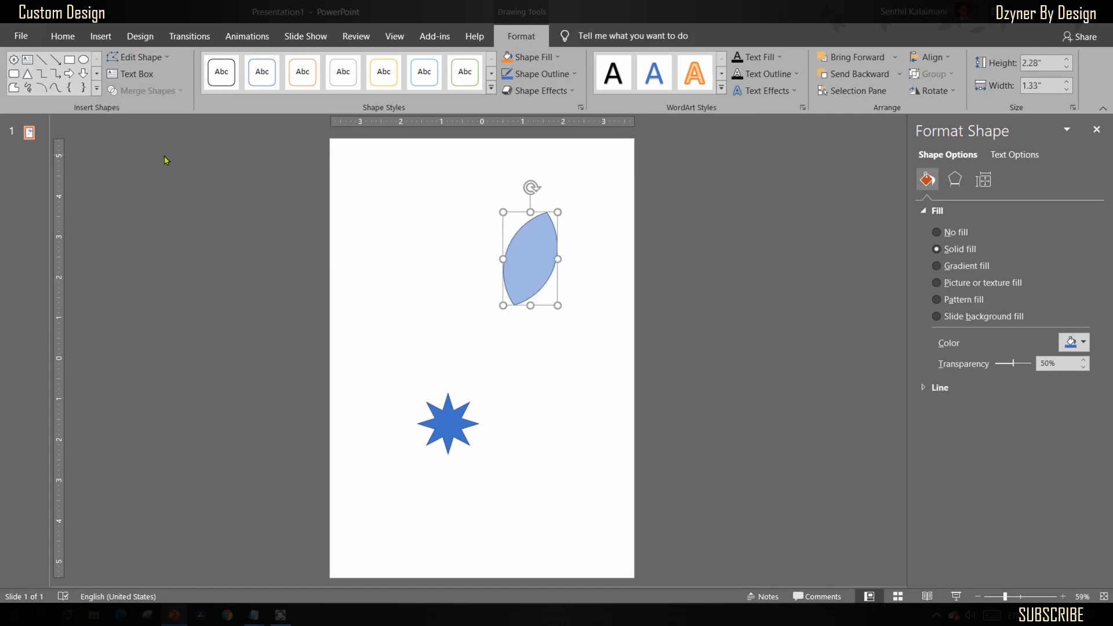
Step: Move the petal up on the slide and place a copy of it just below
left_click(692, 308)
left_click(527, 268)
left_click_drag(528, 263, 534, 236)
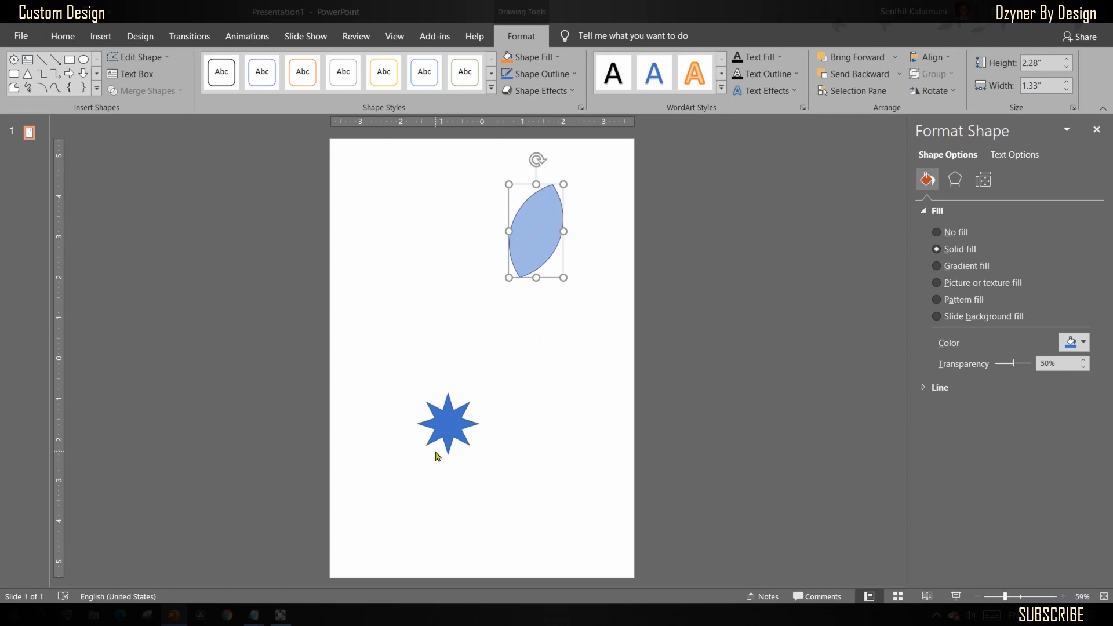
left_click_drag(533, 231, 552, 344)
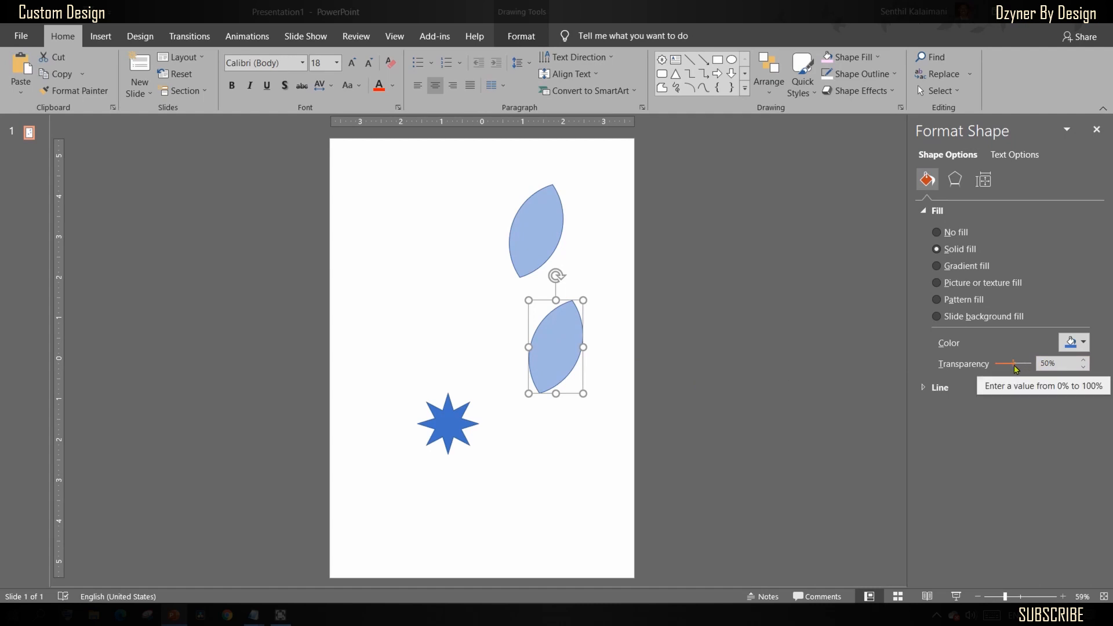
Step: Format the lower petal with 0% transparency, a light green theme fill and no outline
left_click_drag(1014, 366, 993, 365)
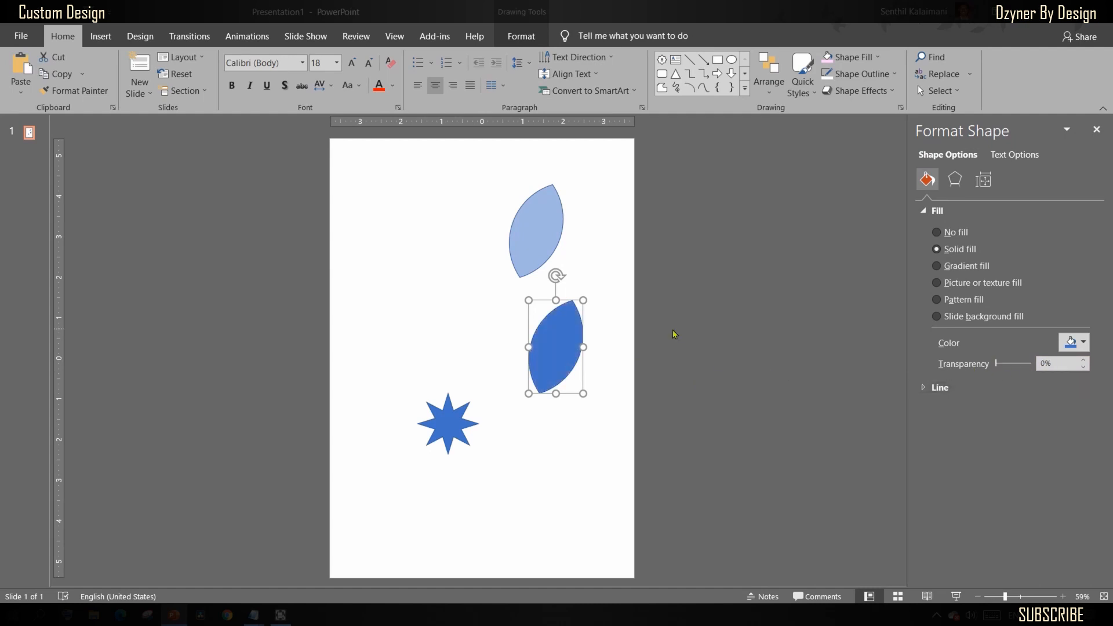
left_click(874, 58)
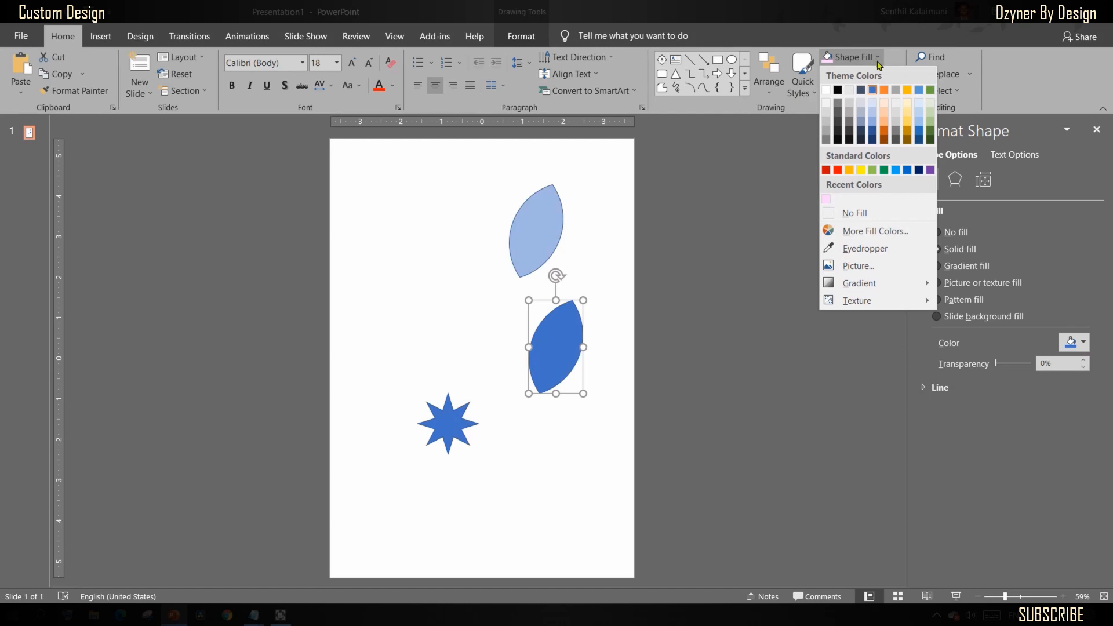
left_click(930, 108)
left_click(889, 74)
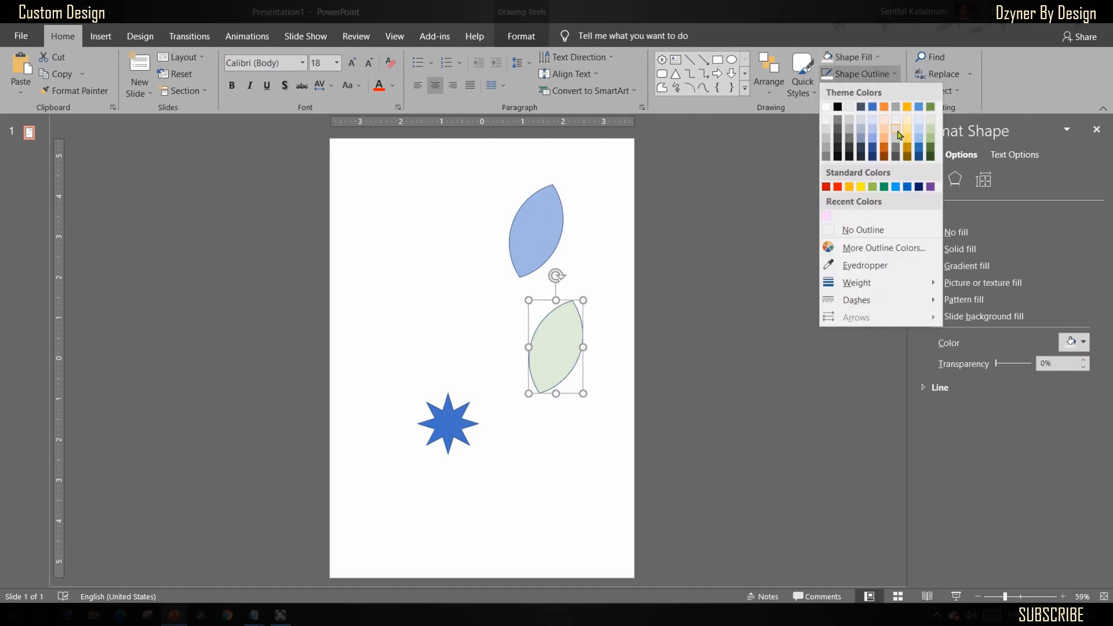
left_click(893, 232)
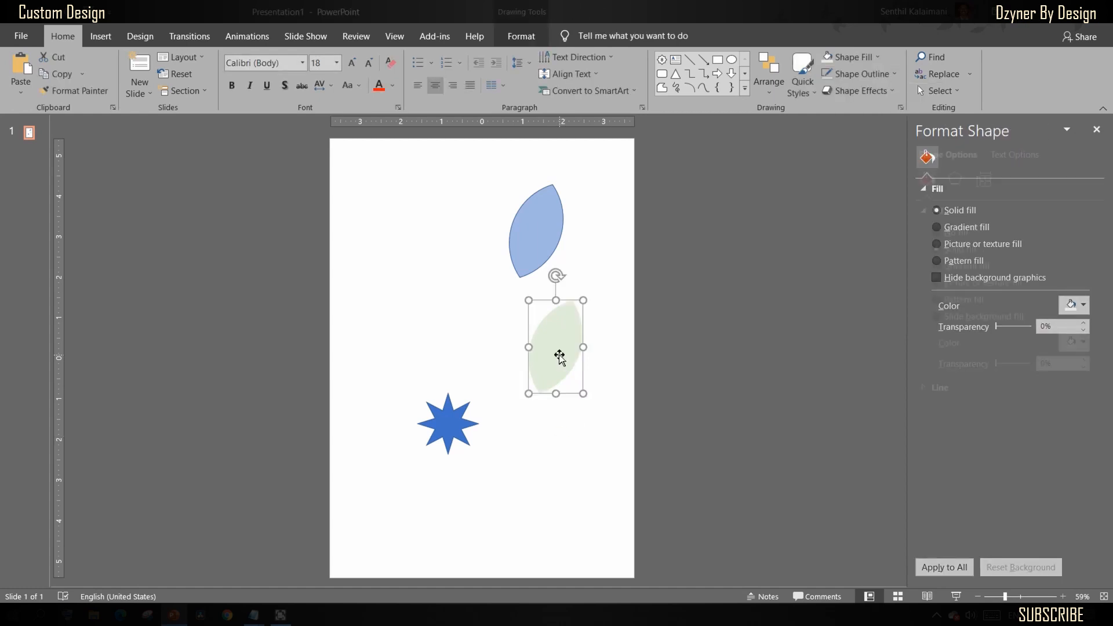
Step: Move the green petal underneath the star and shrink its height and width in small steps
left_click_drag(550, 341, 464, 487)
key("shift+Down")
key("shift+Down")
key("shift+Down")
key("shift+Left")
key("shift+Left")
key("shift+Left")
key("shift+Left")
key("shift+Left")
key("shift+Down")
key("shift+Down")
Step: Duplicate the green petal, rotate the copy counterclockwise and fit it against the right side of the first petal below the star
key("ctrl+d")
left_click_drag(465, 428, 425, 439)
mouse_move(464, 484)
left_mouse_down()
mouse_move(472, 467)
mouse_move(471, 477)
left_mouse_up()
key("shift+Up")
key("shift+Up")
key("shift+Right")
key("shift+Right")
scroll(442, 426, "up", 3)
left_click_drag(449, 415, 447, 410)
left_click_drag(410, 356, 406, 363)
Step: Duplicate the right-hand green petal, move the copy to the star's lower left and rotate it clockwise to point toward the star
left_click_drag(476, 411, 360, 391)
key("ctrl+d")
left_click_drag(310, 346, 406, 371)
left_click_drag(358, 385, 344, 361)
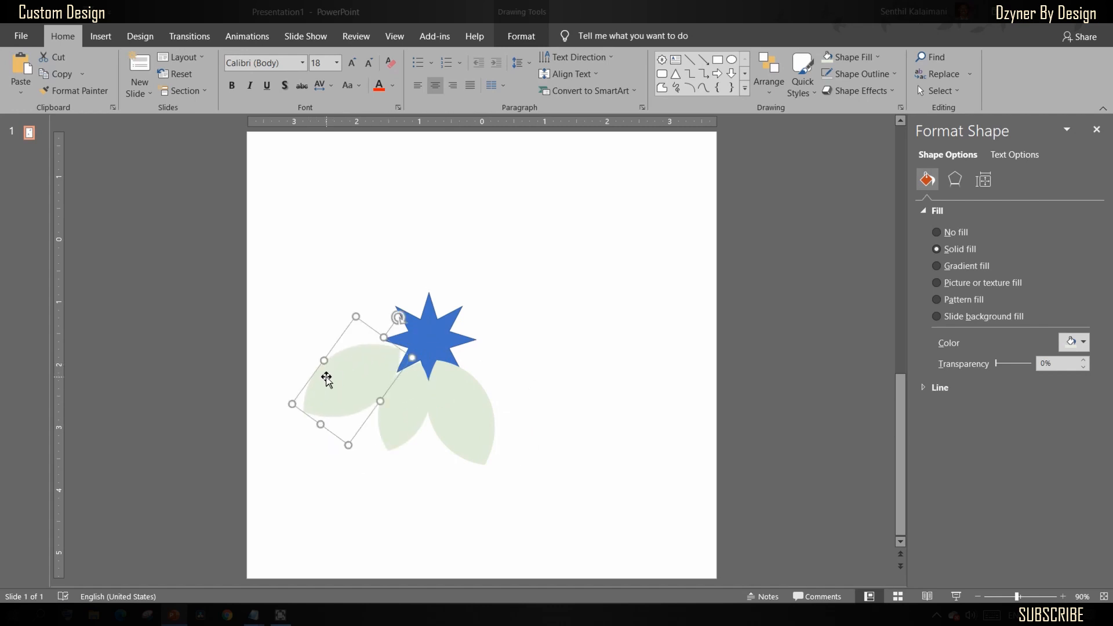
left_click_drag(398, 317, 402, 324)
left_click_drag(344, 380, 343, 374)
left_click_drag(405, 315, 407, 317)
left_click_drag(350, 378, 354, 375)
key("Down")
key("Down")
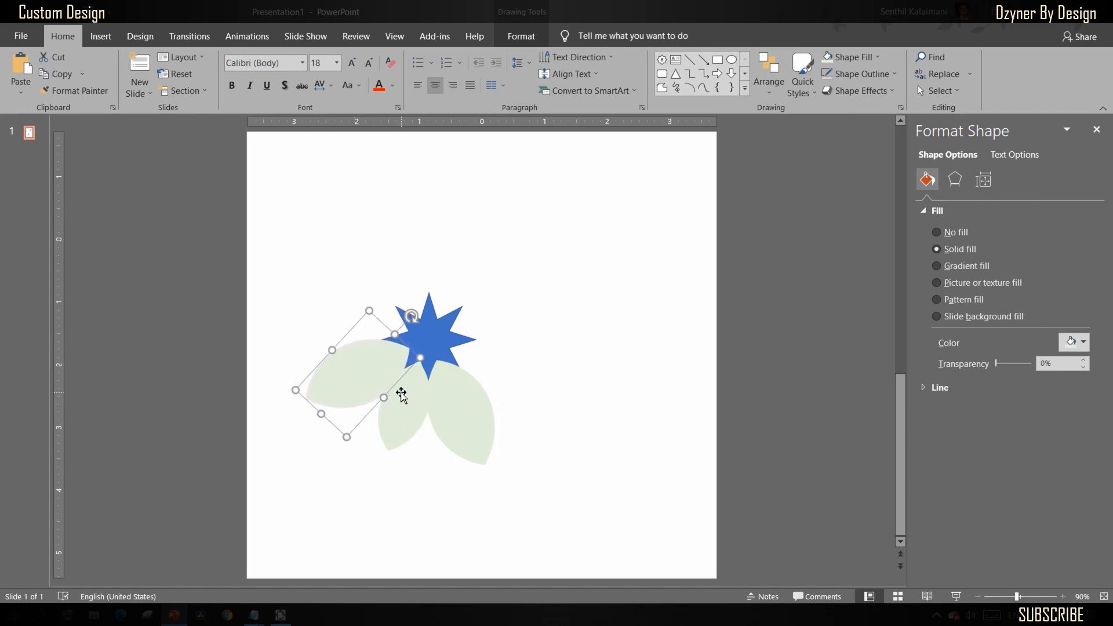
Step: Nudge the lower-left petal left, duplicate the lower-right petal, place the copy farther right and enlarge its height and width in small steps
key("Left")
left_click(469, 408)
key("ctrl+d")
left_click_drag(480, 436, 548, 411)
key("shift+Up")
key("shift+Up")
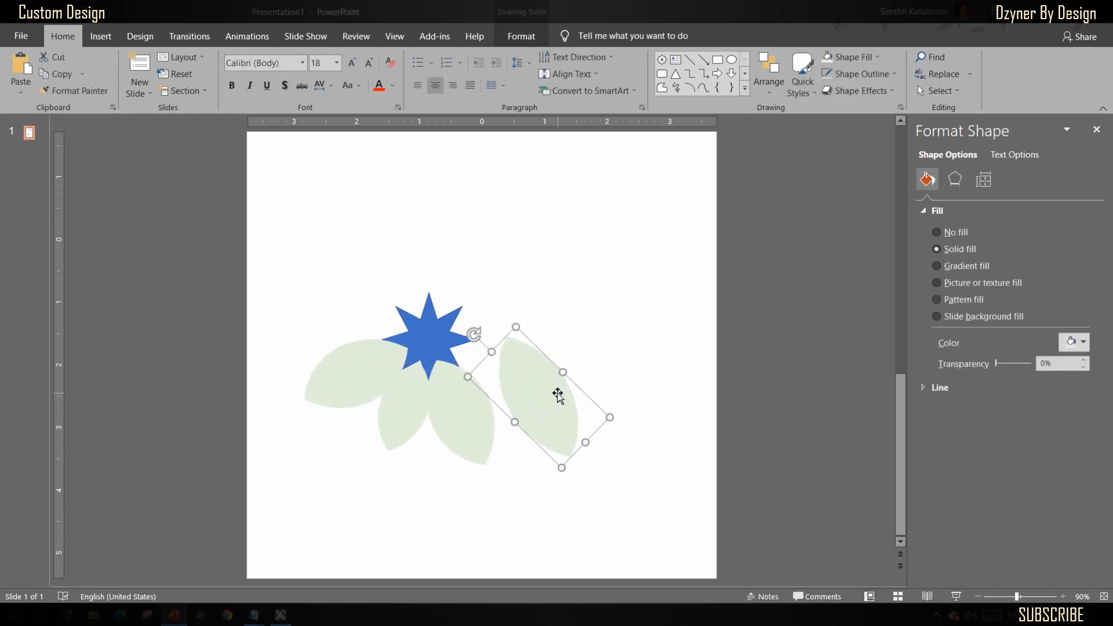
key("shift+Right")
key("shift+Right")
Step: Rotate the enlarged copy counterclockwise until it lies nearly horizontal and fit it against the star's lower right side
left_click_drag(475, 333, 457, 383)
left_click_drag(540, 388, 515, 374)
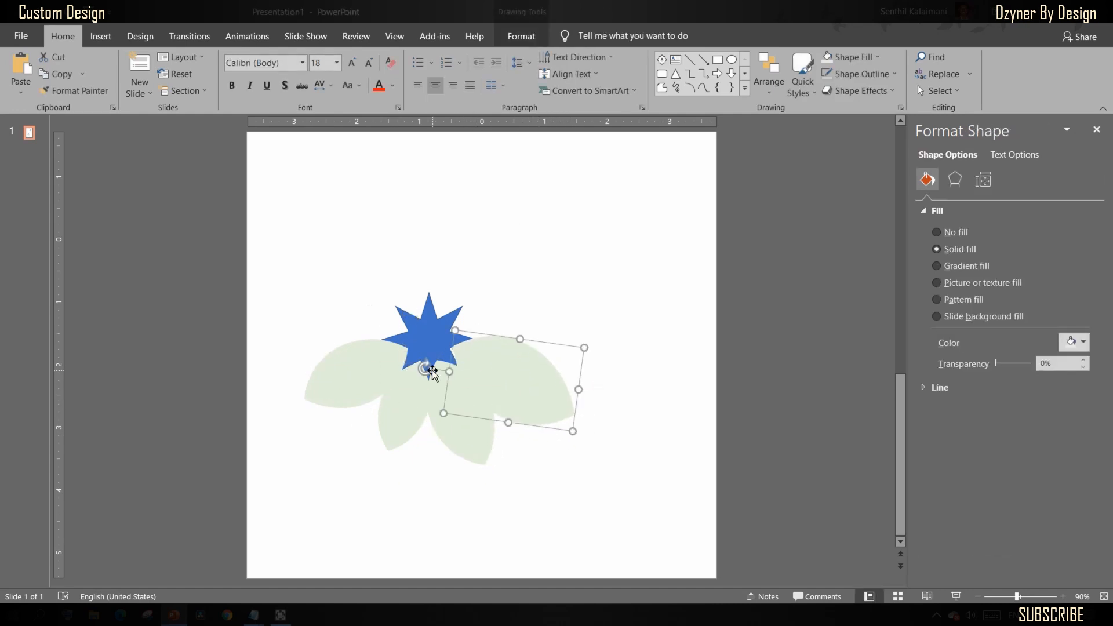
left_click_drag(427, 370, 425, 377)
left_click_drag(539, 389, 539, 384)
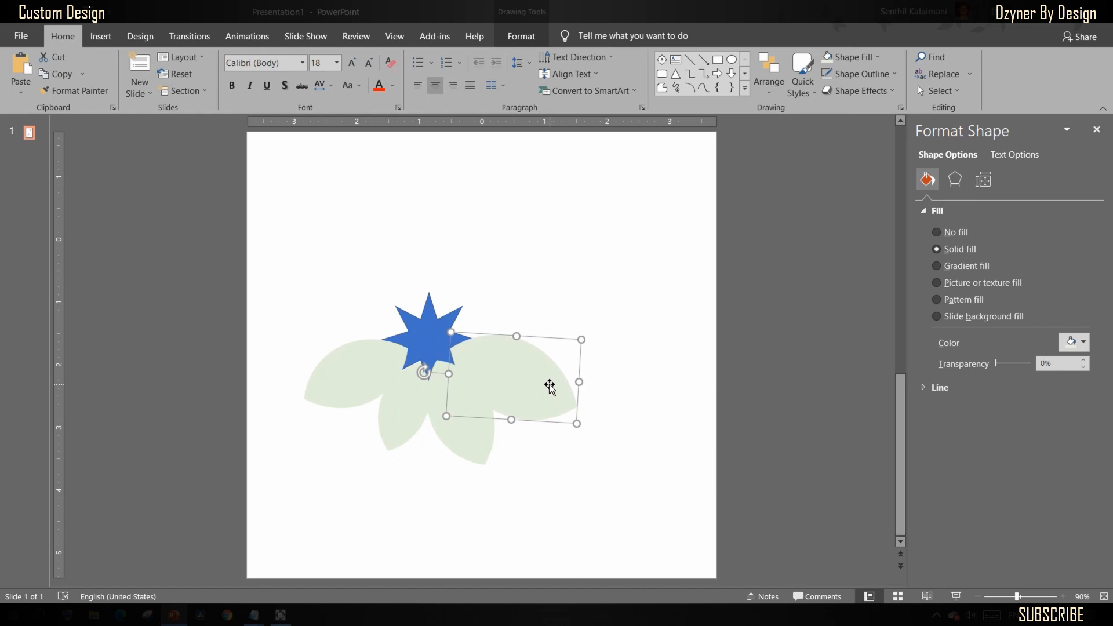
Step: Add two copies of the right-hand petal, one at the star's upper left and one rotated counterclockwise at its upper right
key("ctrl+d")
left_click_drag(574, 328, 355, 300)
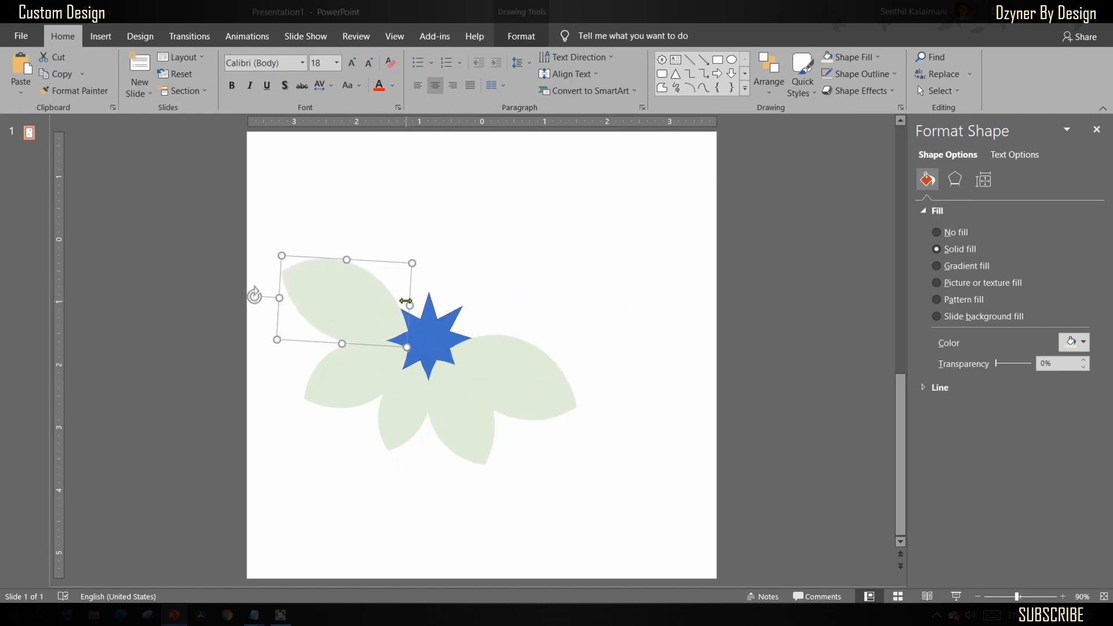
left_click(557, 377)
left_click_drag(535, 393, 576, 315)
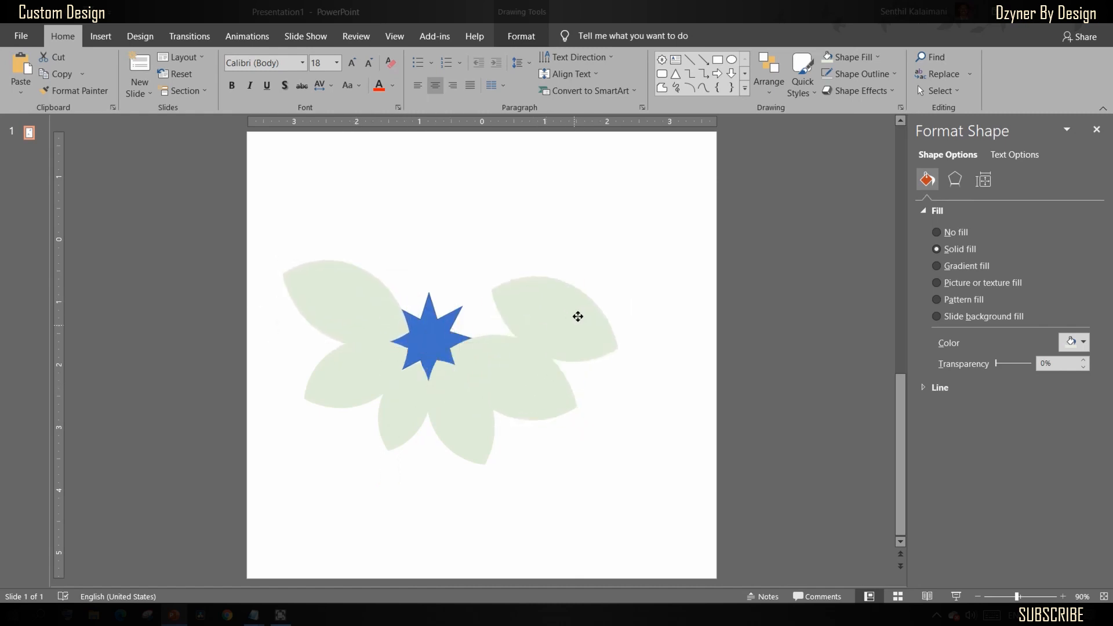
left_click_drag(467, 296, 479, 370)
left_click_drag(543, 332, 472, 287)
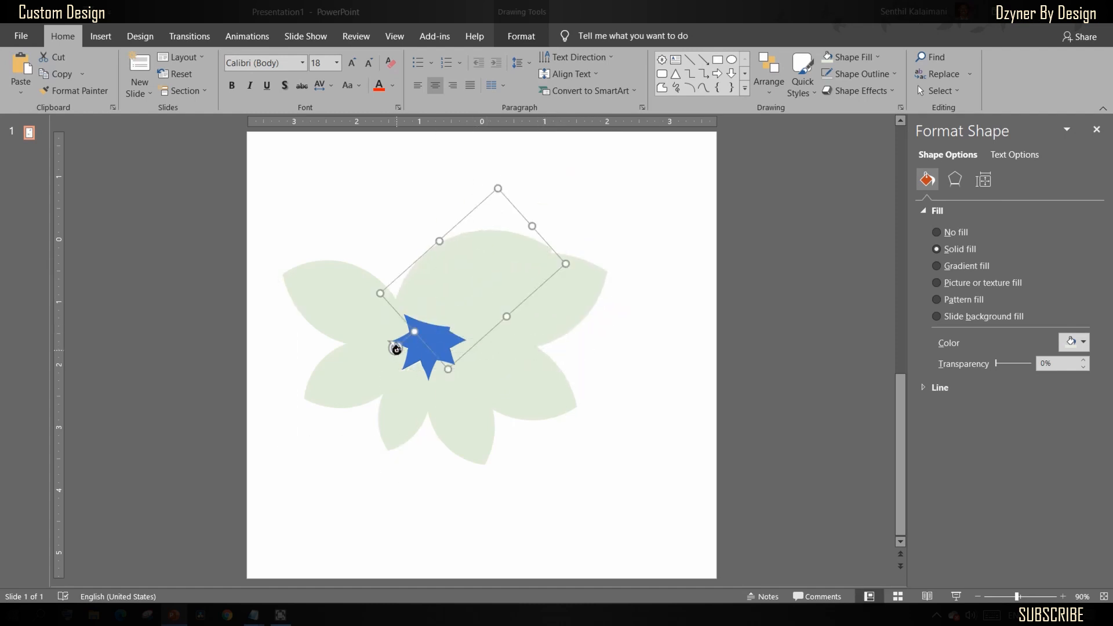
Step: Rotate the newest petal clockwise and fit it above the upper-left petal, pointing up and to the left
left_click_drag(396, 349, 383, 227)
left_click_drag(465, 268, 373, 236)
left_click_drag(294, 190, 316, 181)
left_click_drag(395, 257, 394, 243)
left_click_drag(304, 169, 308, 168)
left_click_drag(364, 208, 365, 213)
Step: Duplicate the upper petal, place the copy above the star pointing up and to the right, and enlarge it considerably in small steps
key("ctrl+d")
left_click_drag(268, 324, 517, 318)
key("shift+Up")
key("shift+Up")
key("shift+Up")
key("shift+Right")
key("shift+Right")
key("shift+Up")
key("shift+Up")
key("shift+Right")
key("shift+Right")
key("shift+Right")
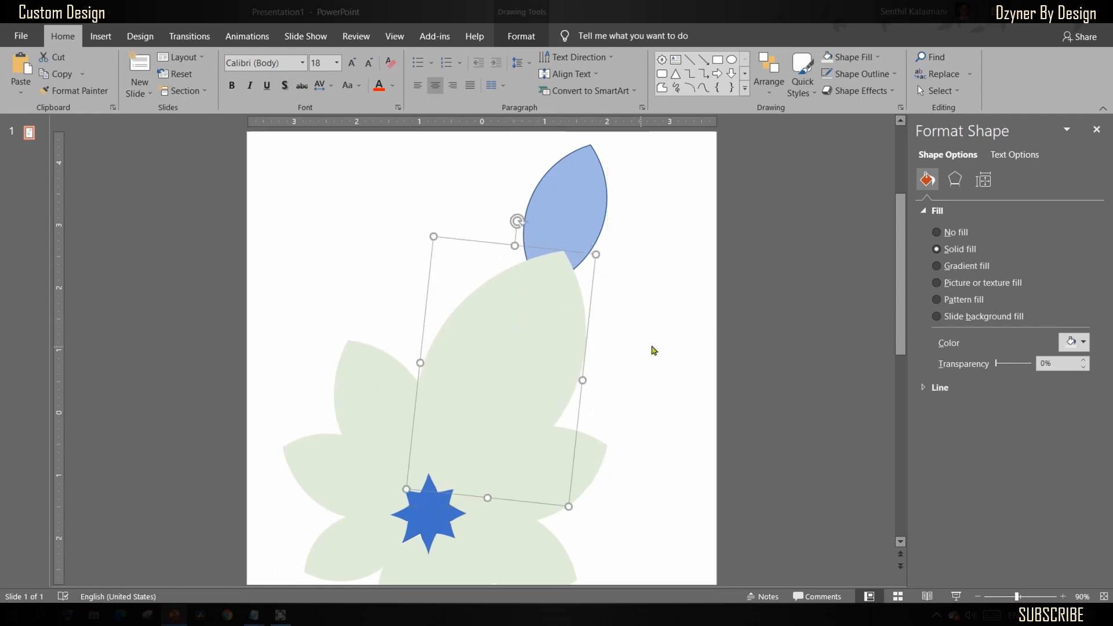
Step: Fill the petals on either side of the small bottom petal with a slightly darker light green theme color
left_click(1103, 597)
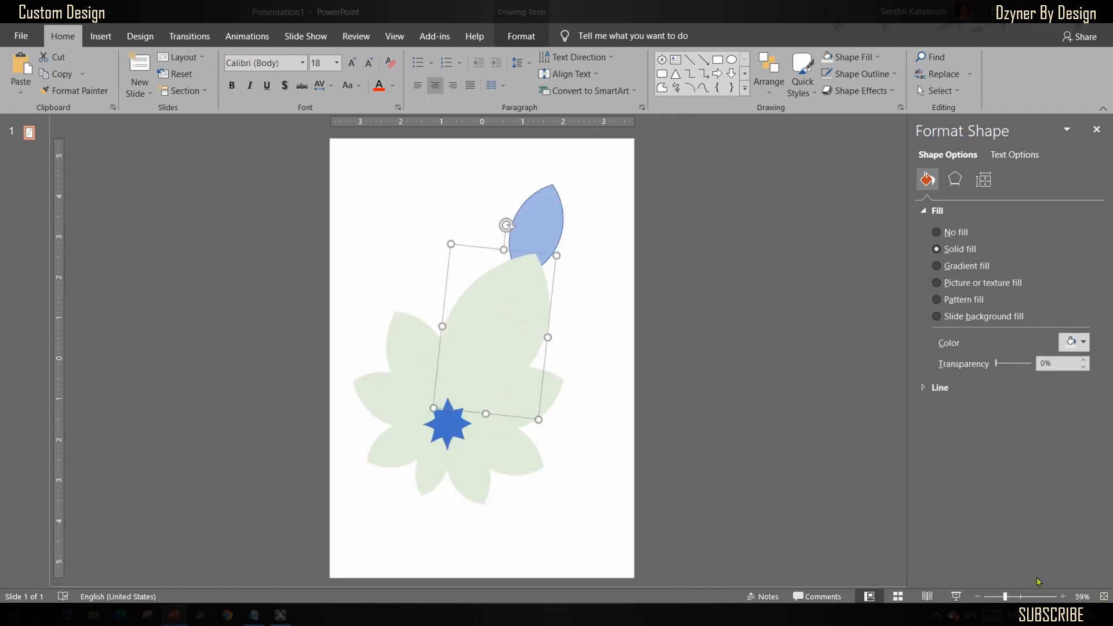
left_click(585, 347)
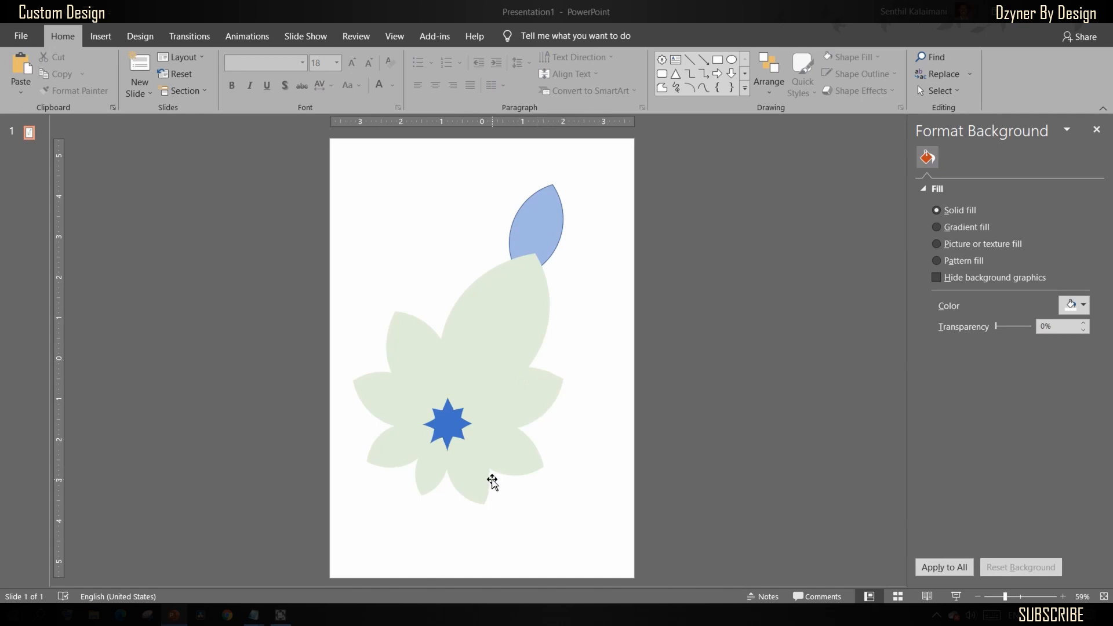
left_click(472, 481)
left_click(400, 456, "shift")
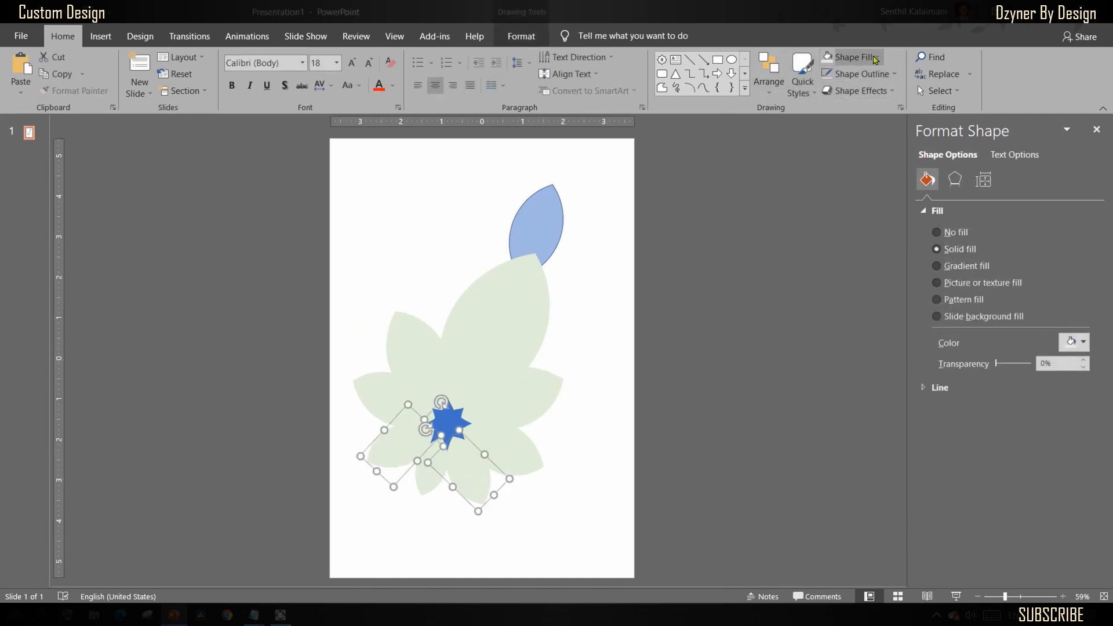
left_click(855, 57)
left_click(932, 115)
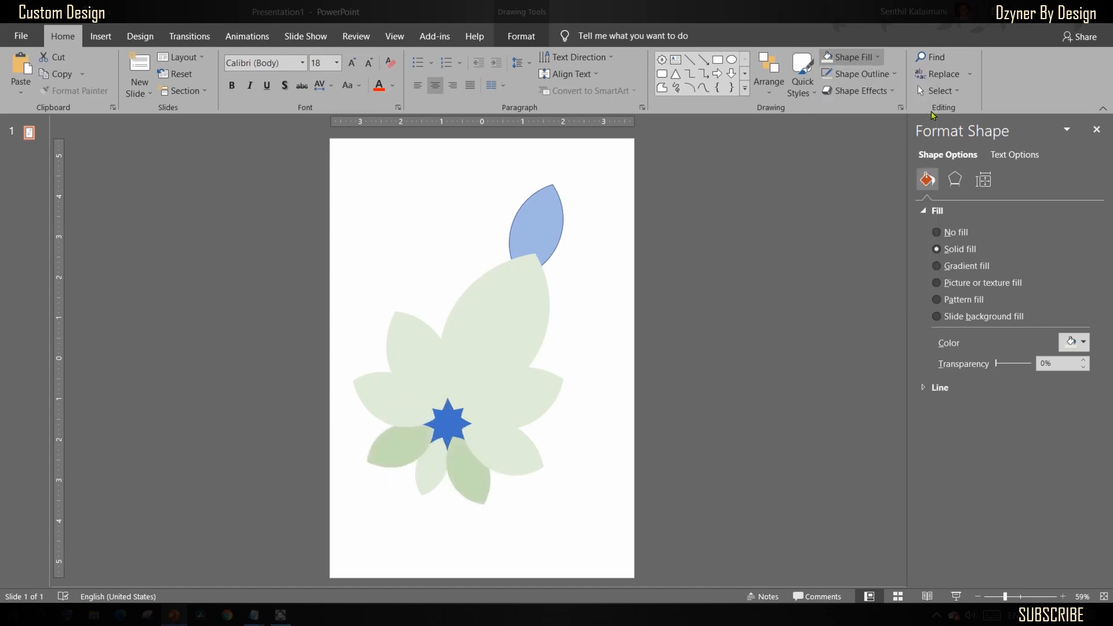
Step: Fill the next higher petal on each side of the star with a medium green theme color
left_click(477, 437)
left_click(444, 380, "shift")
left_click(856, 57)
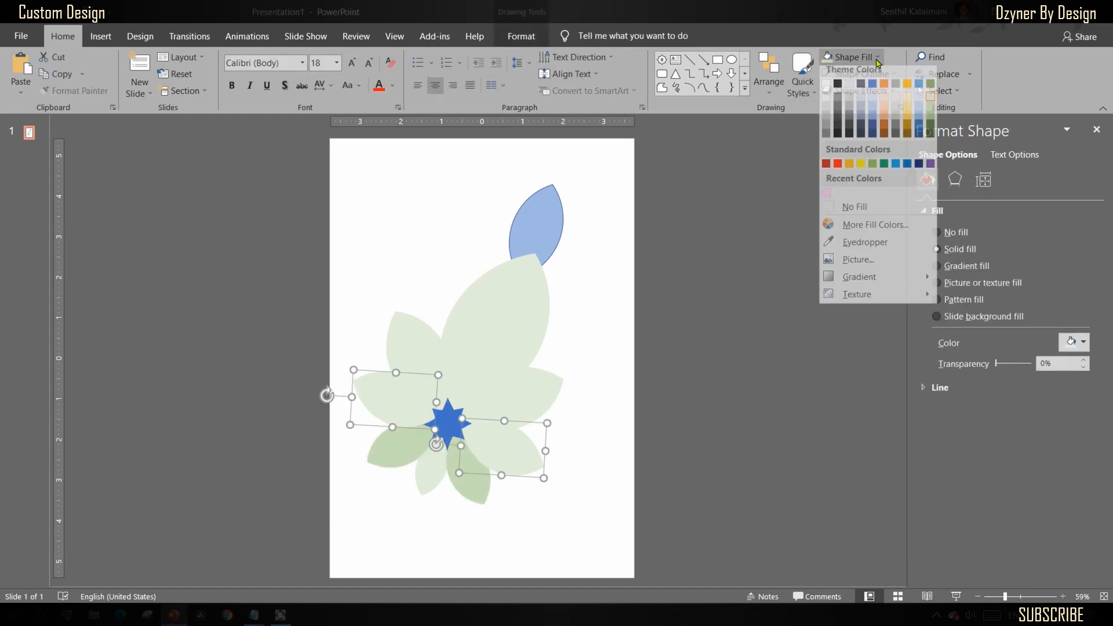
left_click(932, 124)
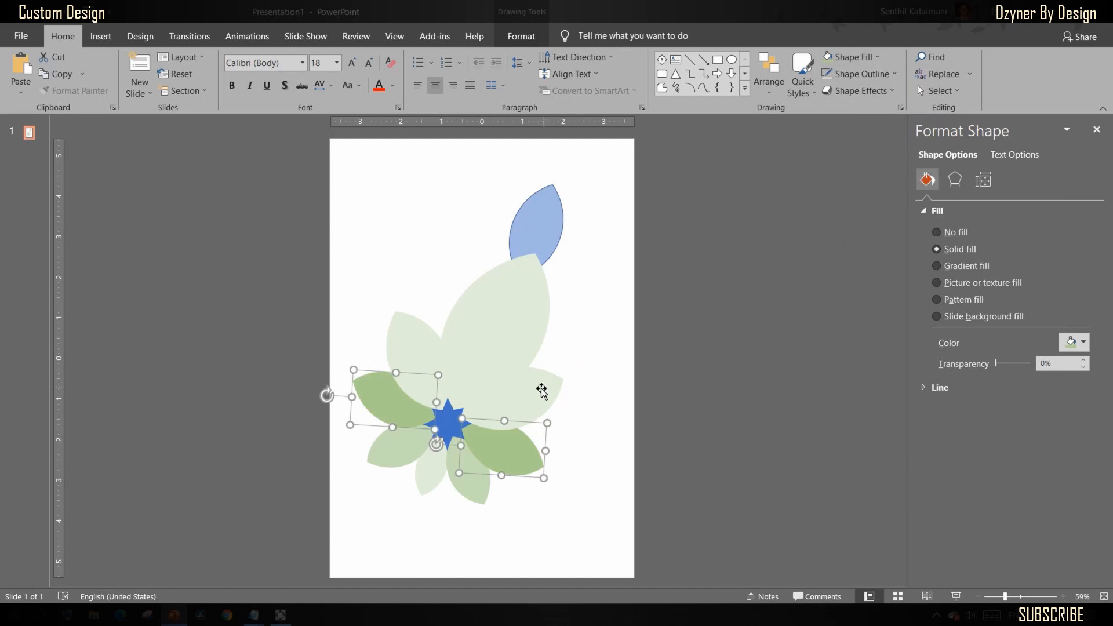
Step: Fill the two upper side petals flanking the large petal with a dark green theme color
left_click(542, 390)
left_click(423, 353, "shift")
left_click(855, 57)
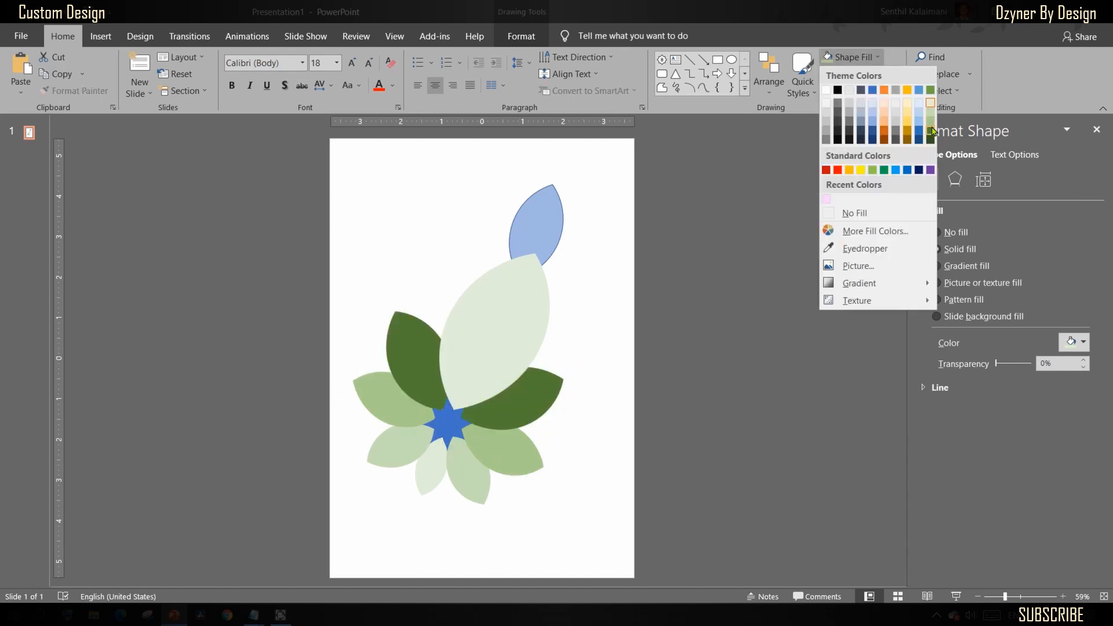
left_click(931, 132)
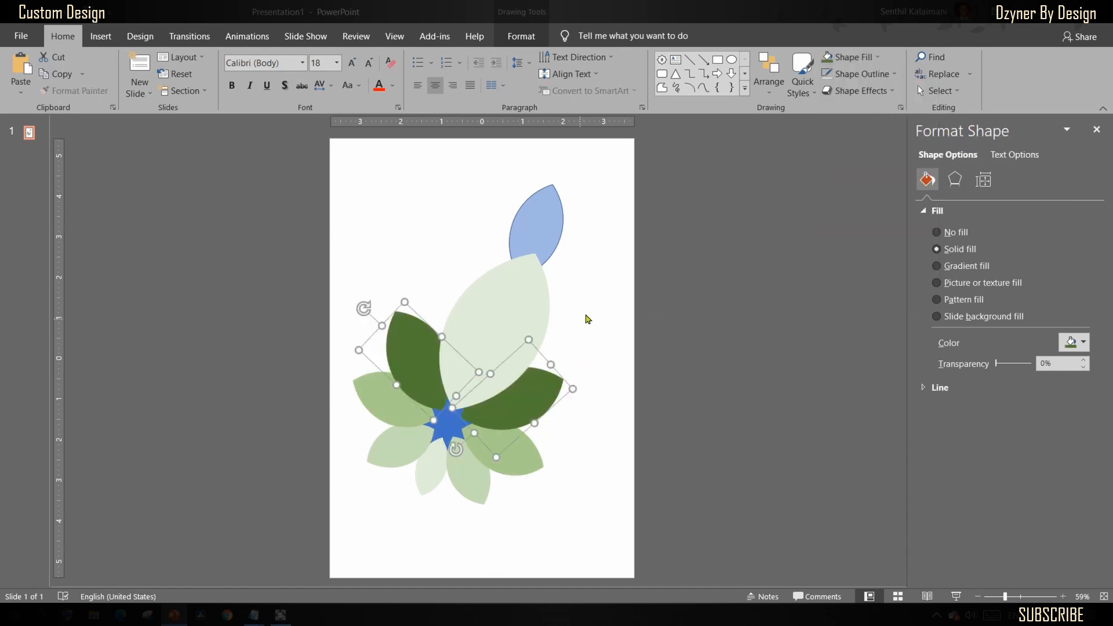
Step: Fill the large upper petal with the darkest green theme color
left_click(510, 325)
left_click(856, 56)
left_click(931, 140)
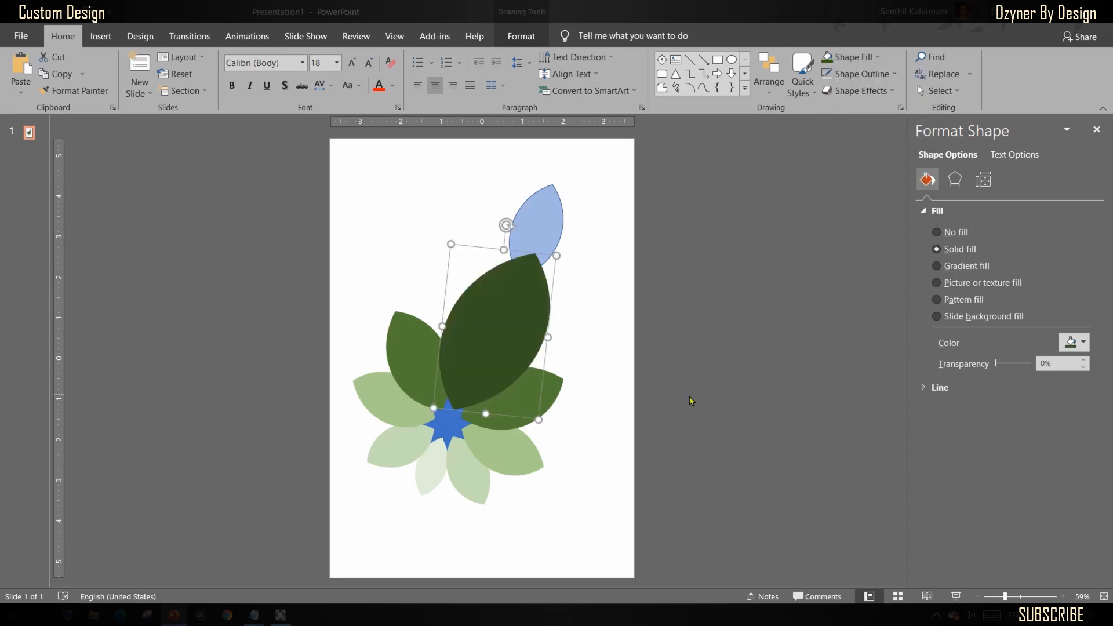
Step: Delete the blue star at the flower's center and move the blue petal to the slide's upper-right corner
left_click(447, 422)
key("Delete")
left_click(560, 216)
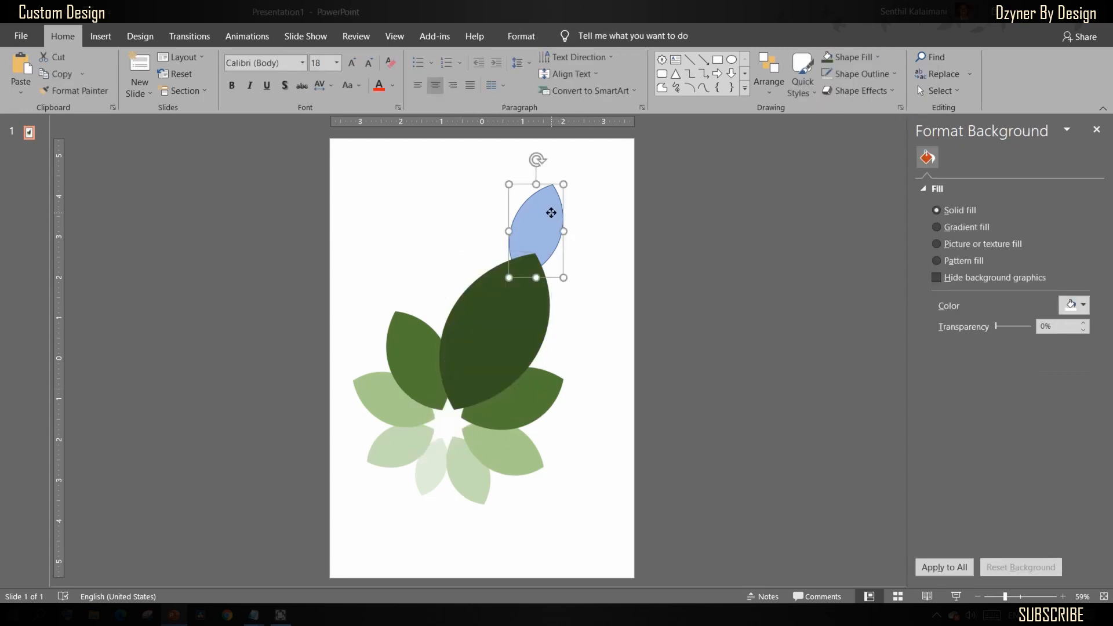
left_click_drag(563, 214, 618, 185)
left_click(615, 305)
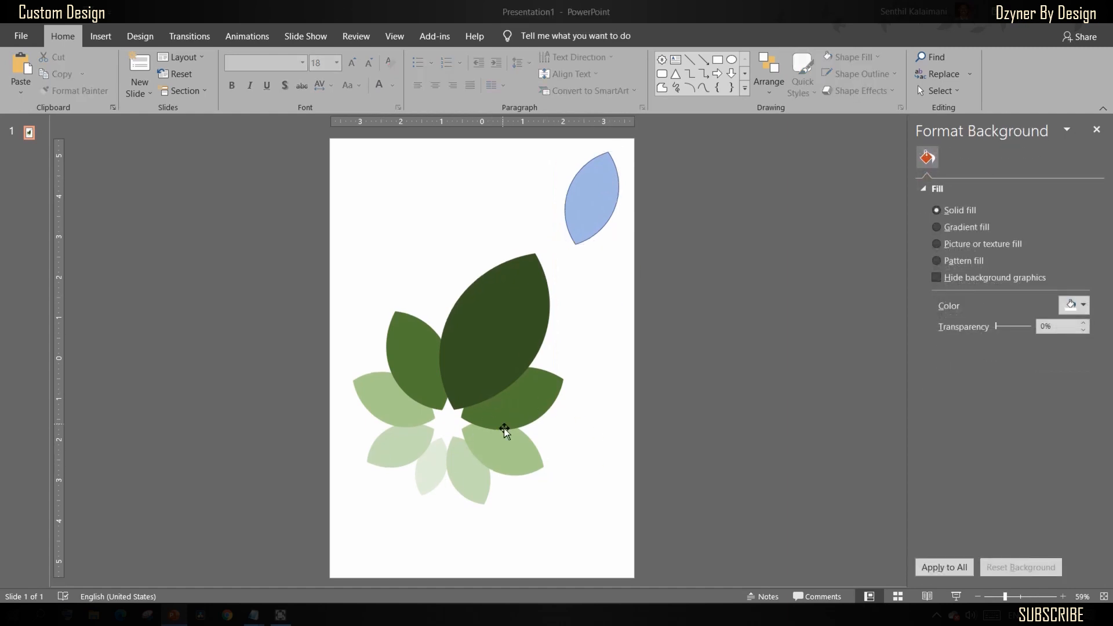
Step: Select all the green petals and apply an outer shadow that falls below them
left_click_drag(749, 225, 252, 559)
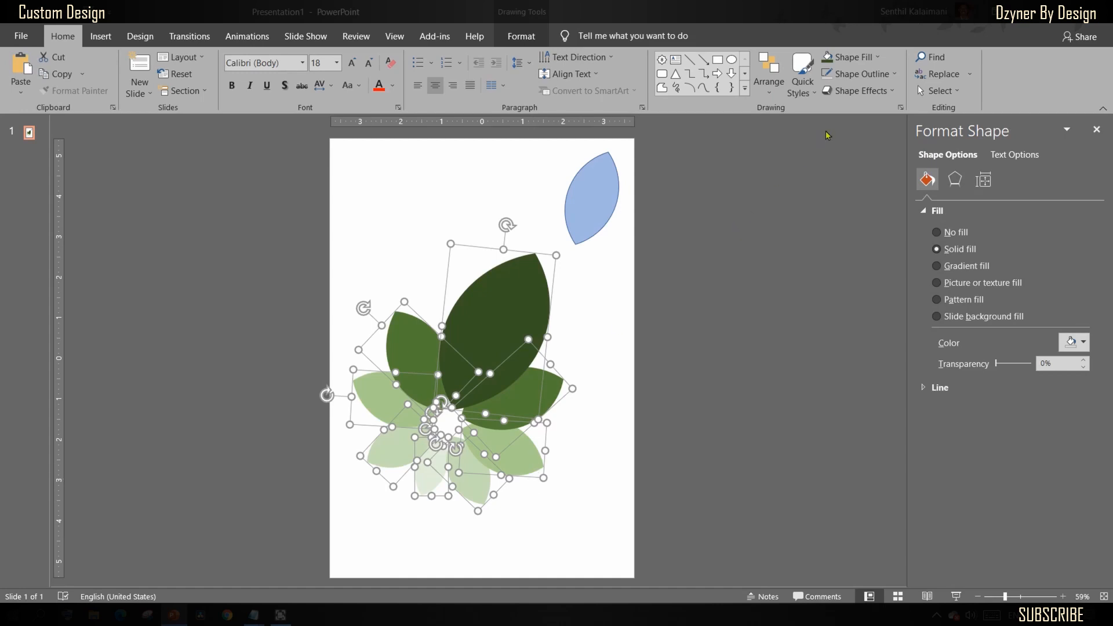
left_click(861, 91)
mouse_move(886, 151)
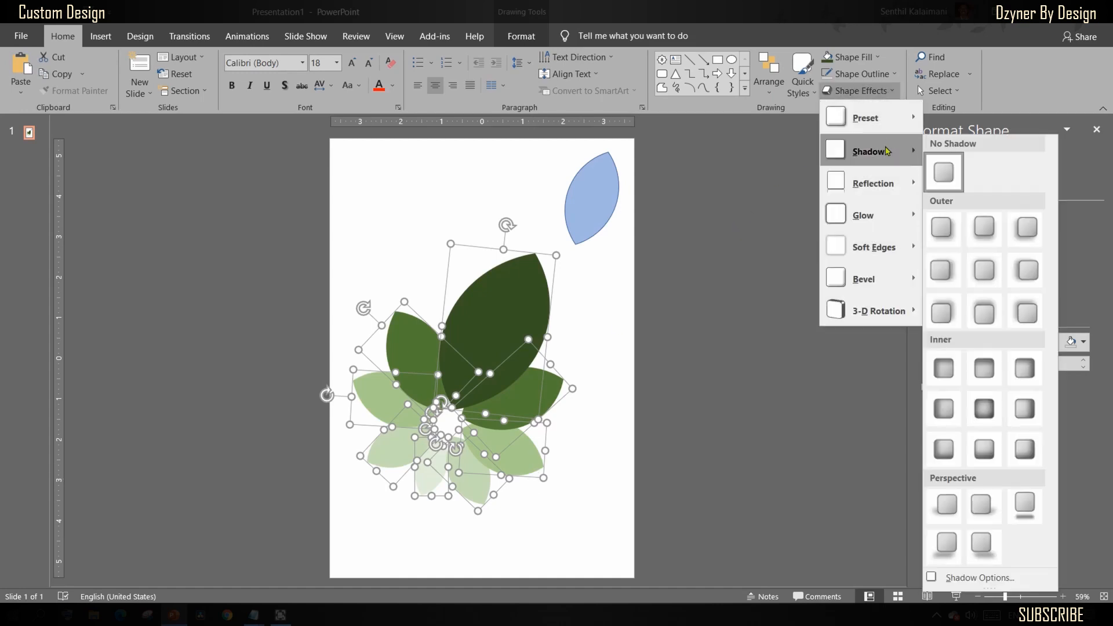
left_click(995, 241)
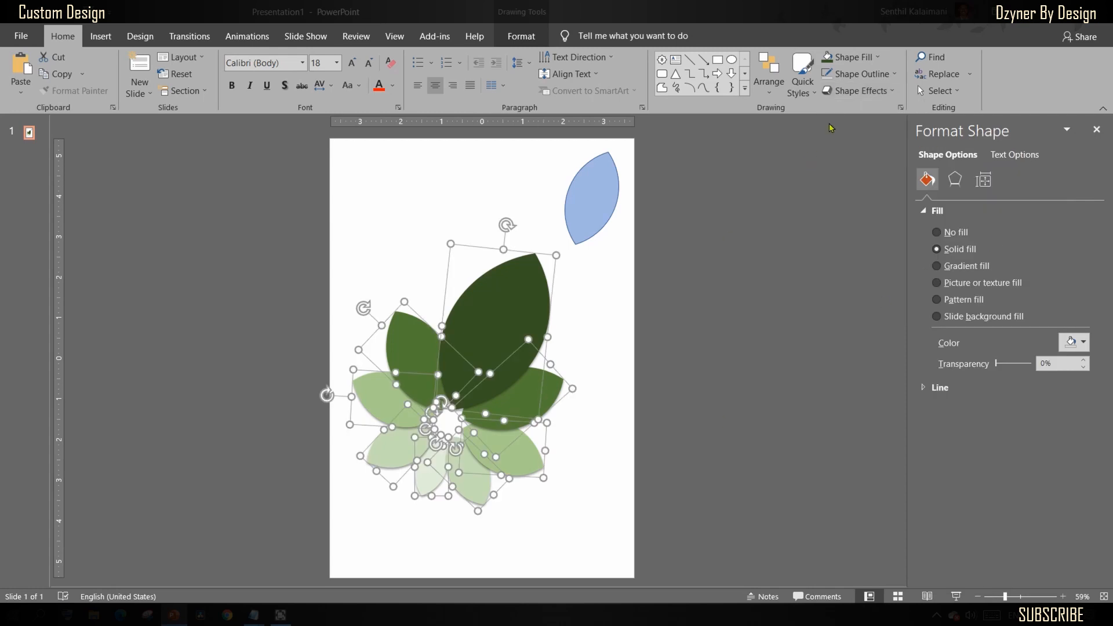
Step: Give all the green petals a white outline with a 3 pt weight
left_click(886, 77)
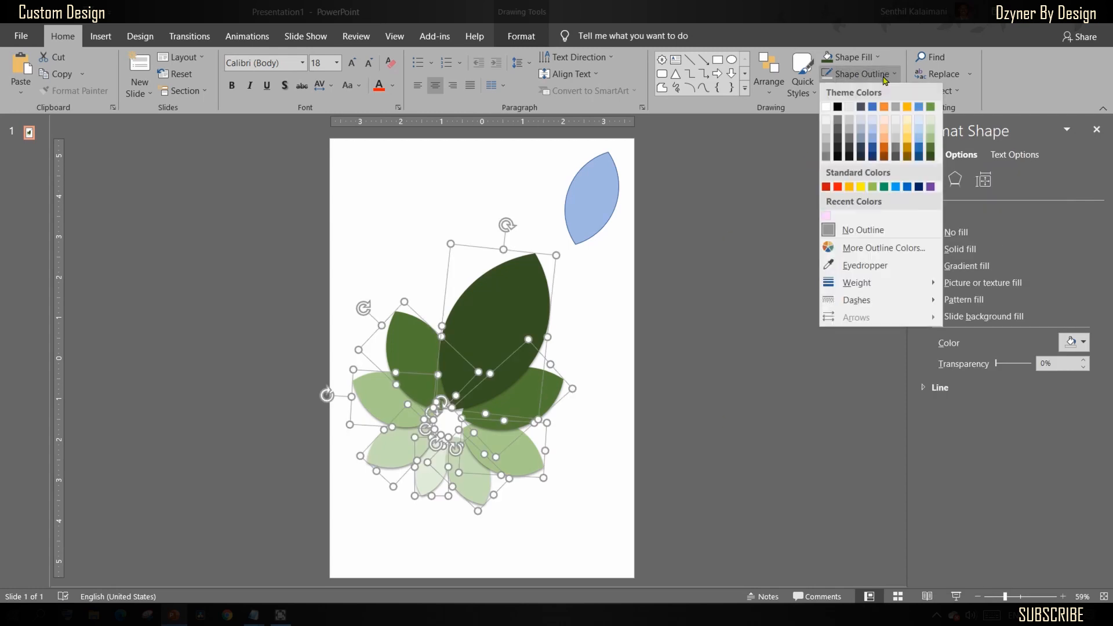
left_click(829, 109)
left_click(863, 75)
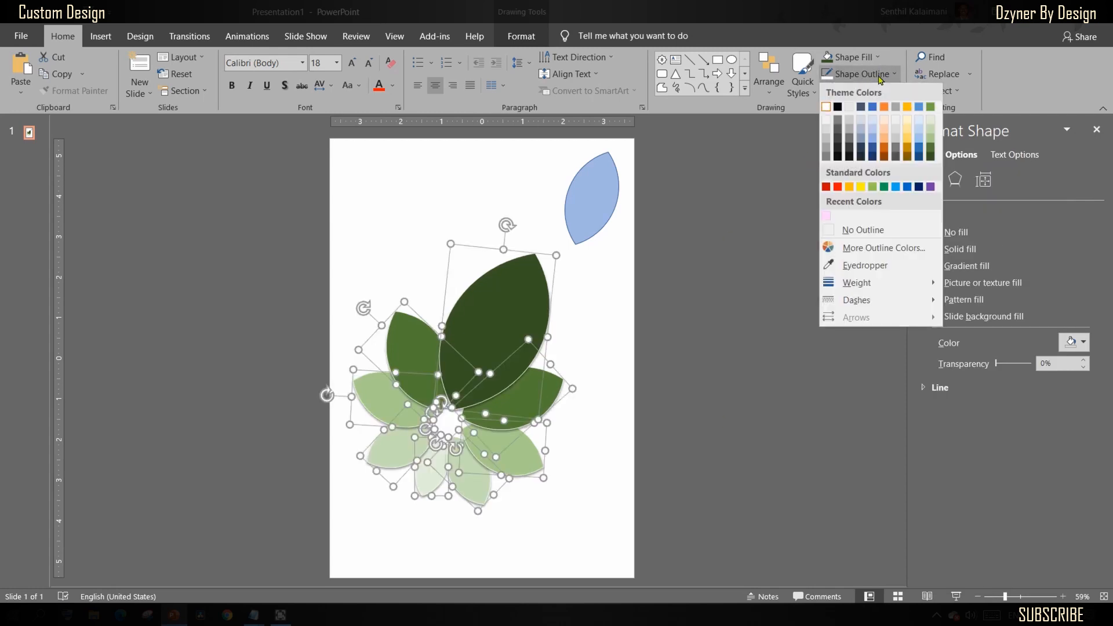
mouse_move(919, 284)
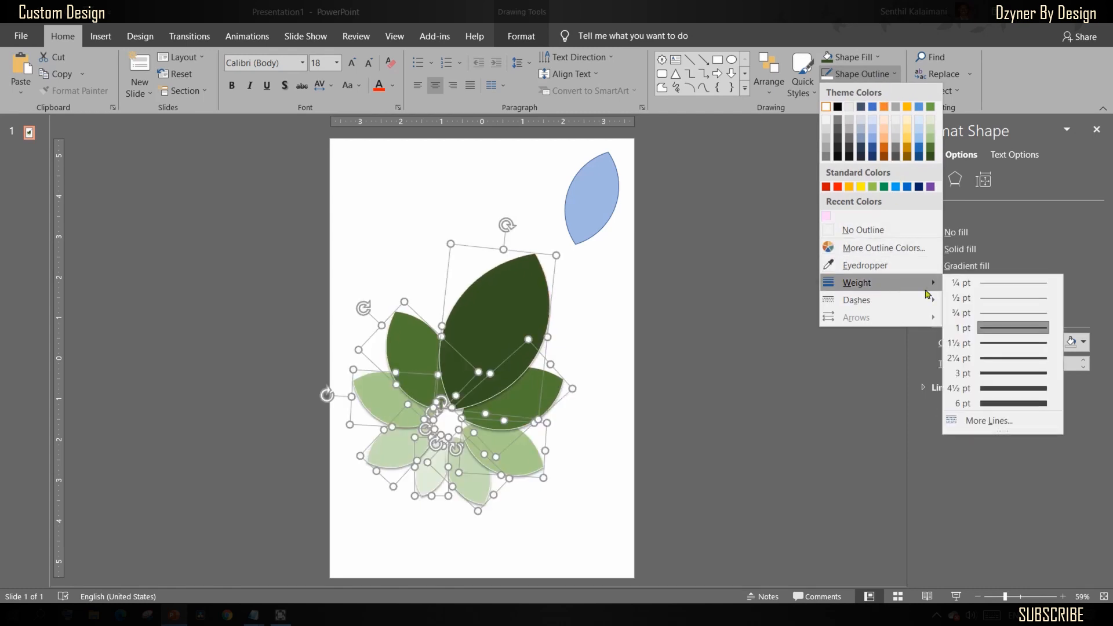
left_click(1002, 374)
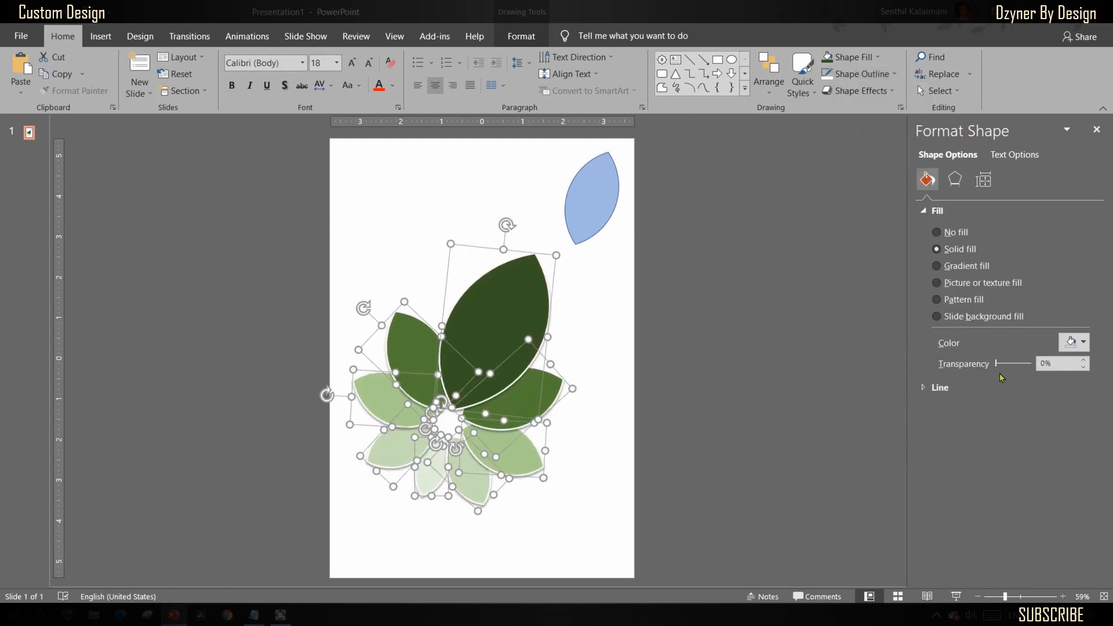
Step: Delete the leftover blue petal from the slide's upper-right corner
left_click(640, 344)
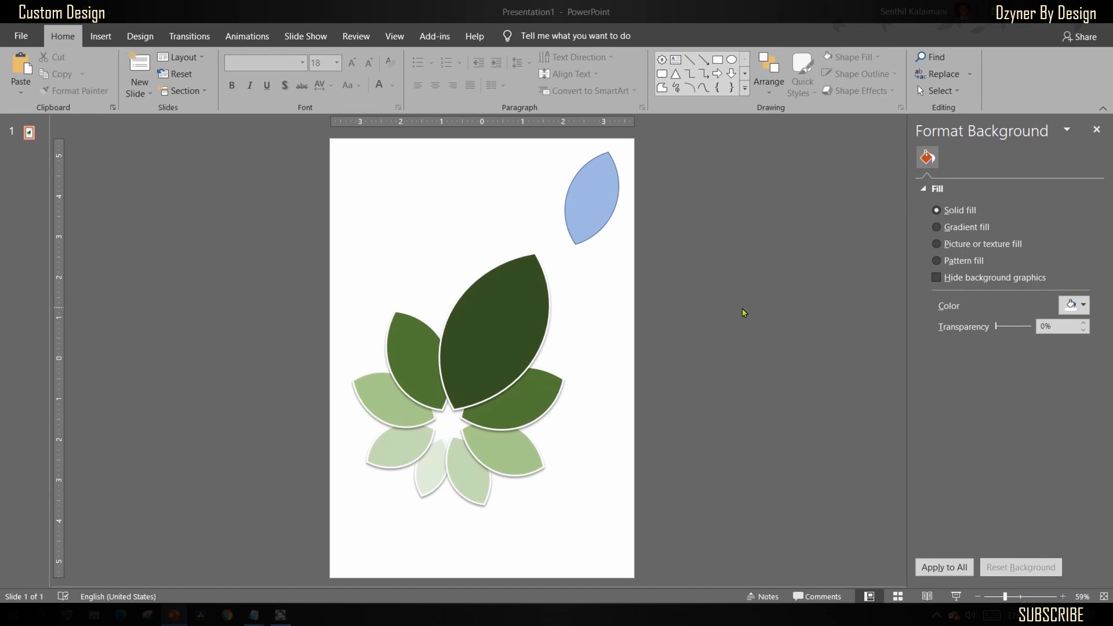
left_click(594, 219)
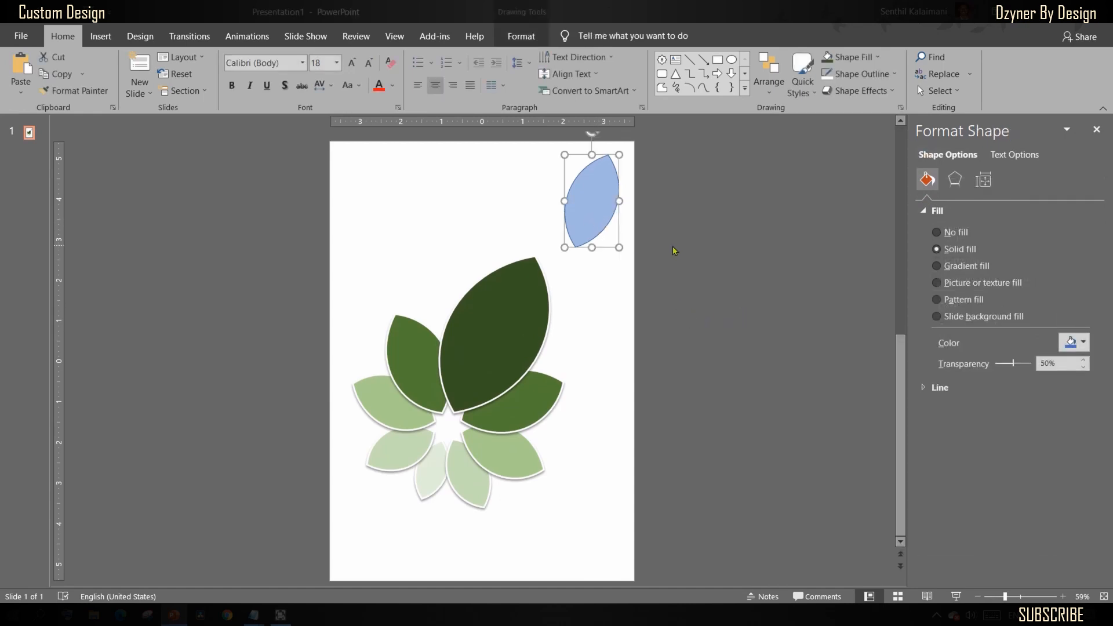
key("Delete")
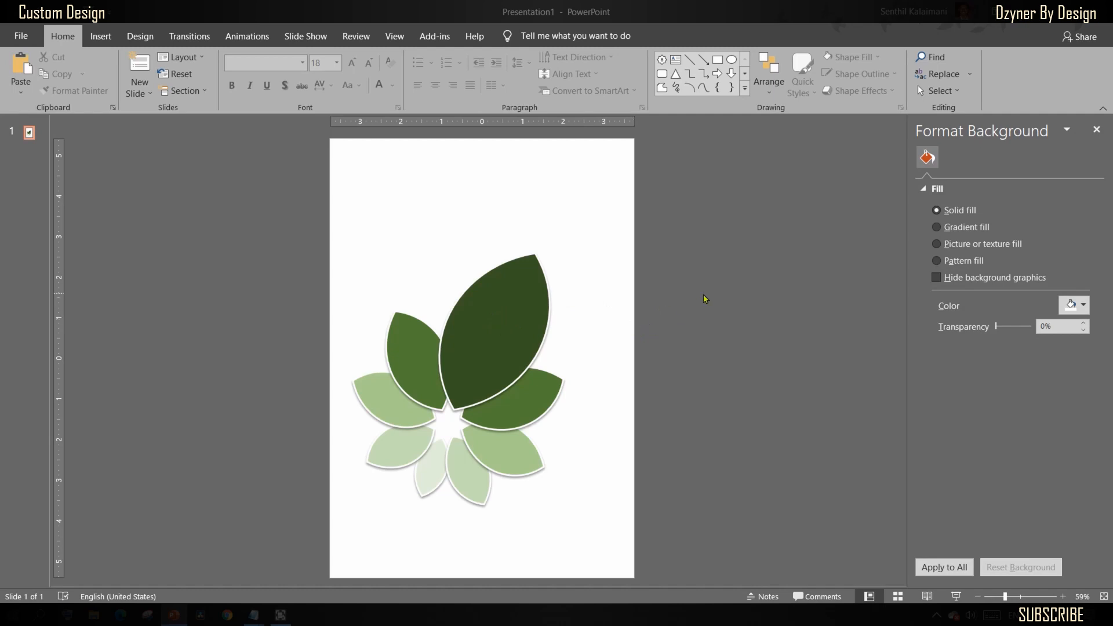
Step: Fill the large petal with the pink and white daisy picture from an online image search for "bunch of flowers"
left_click(510, 313)
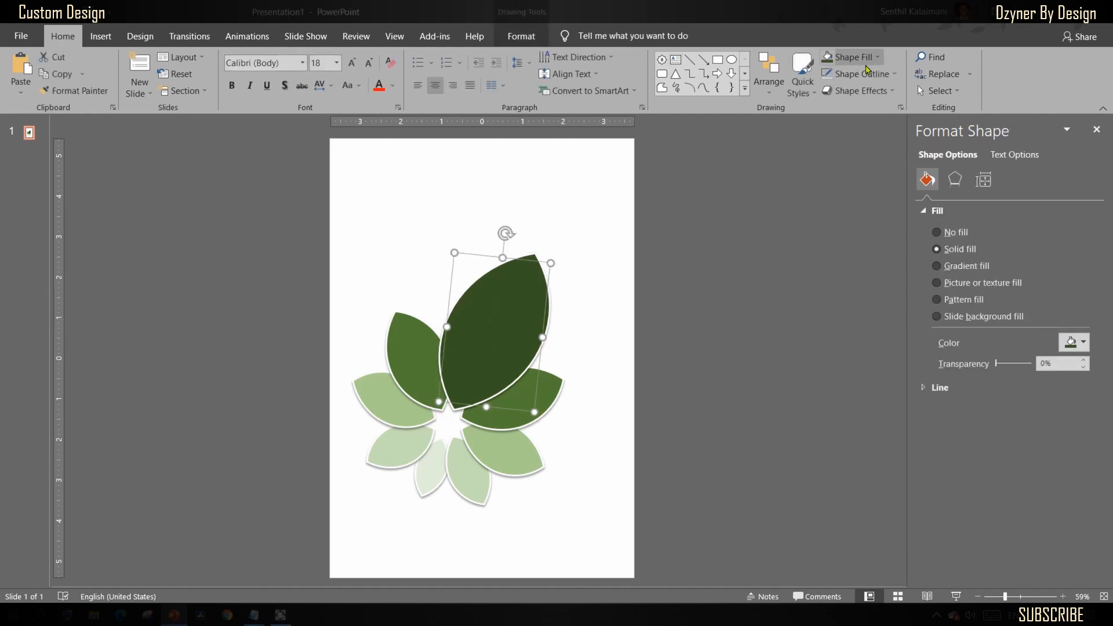
left_click(855, 57)
left_click(858, 266)
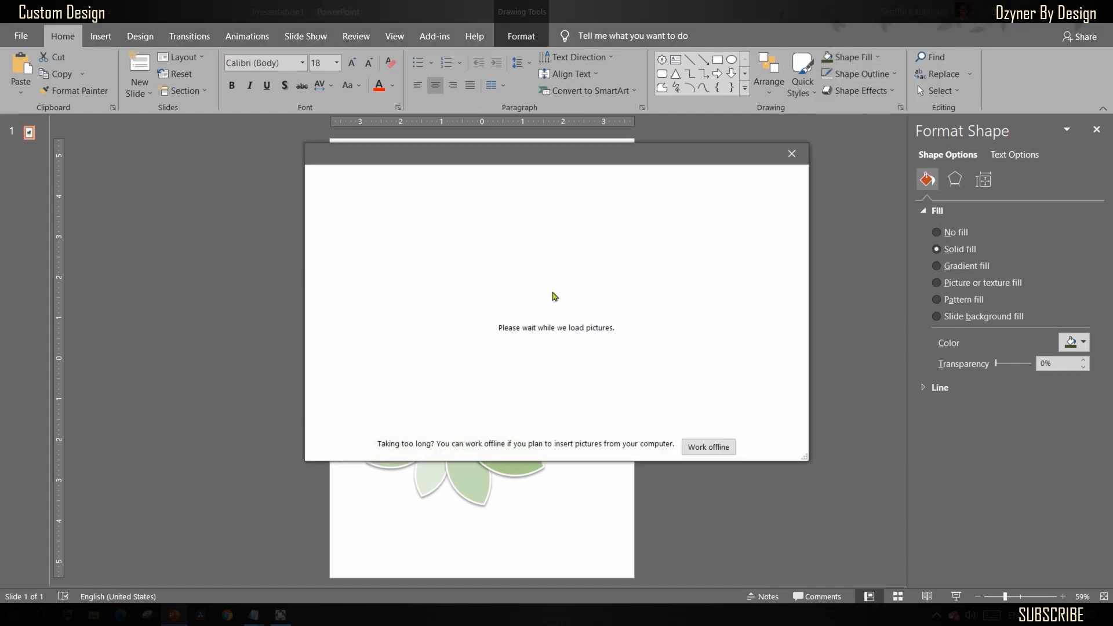
type("bunch of flowers")
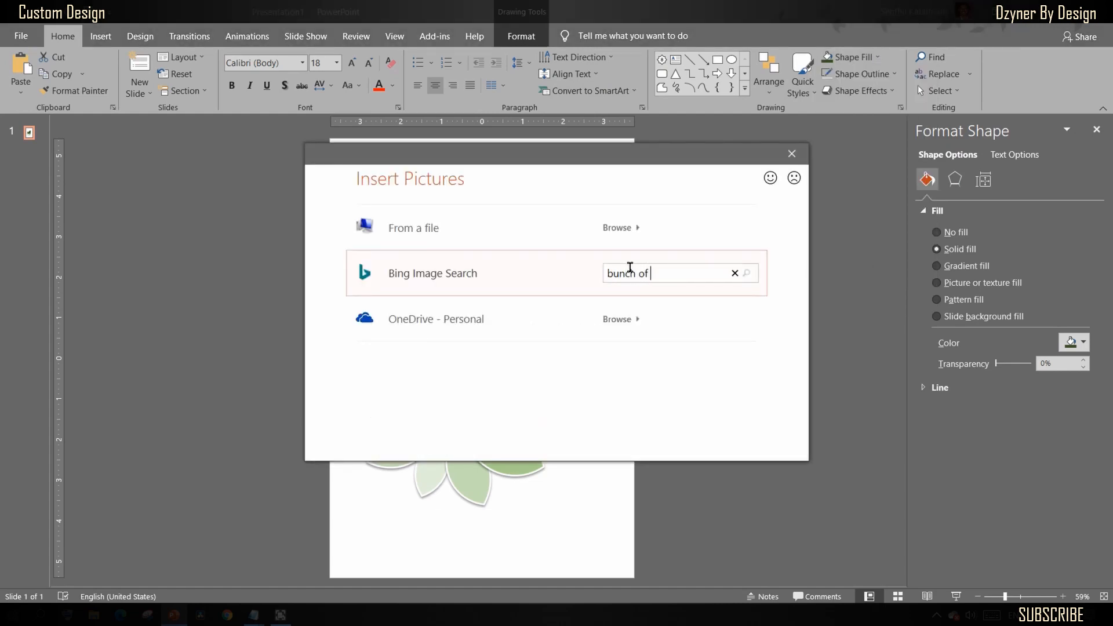
key("Return")
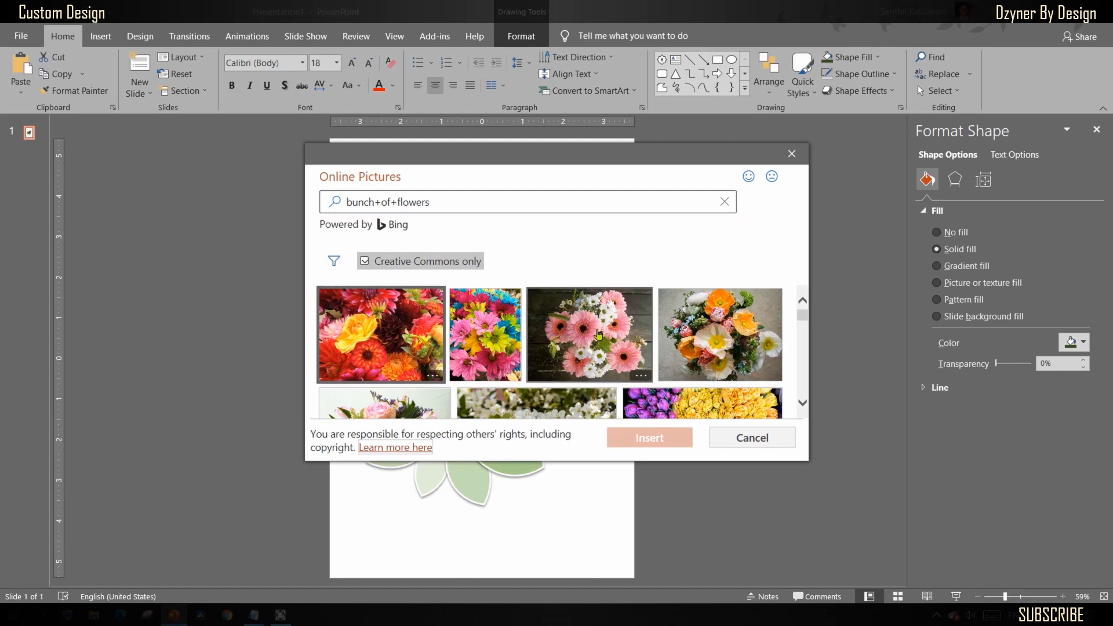
left_click(597, 336)
left_click(652, 439)
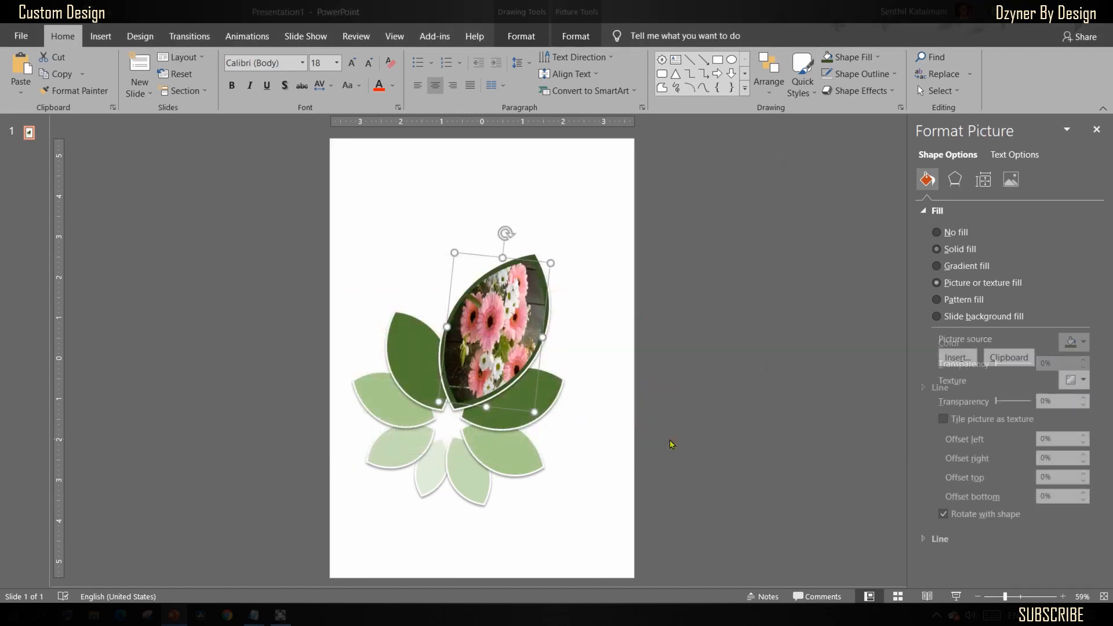
Step: Crop the large petal's picture fill, enlarging and repositioning the daisy image so the pink and white flowers fill the petal undistorted
left_click(575, 36)
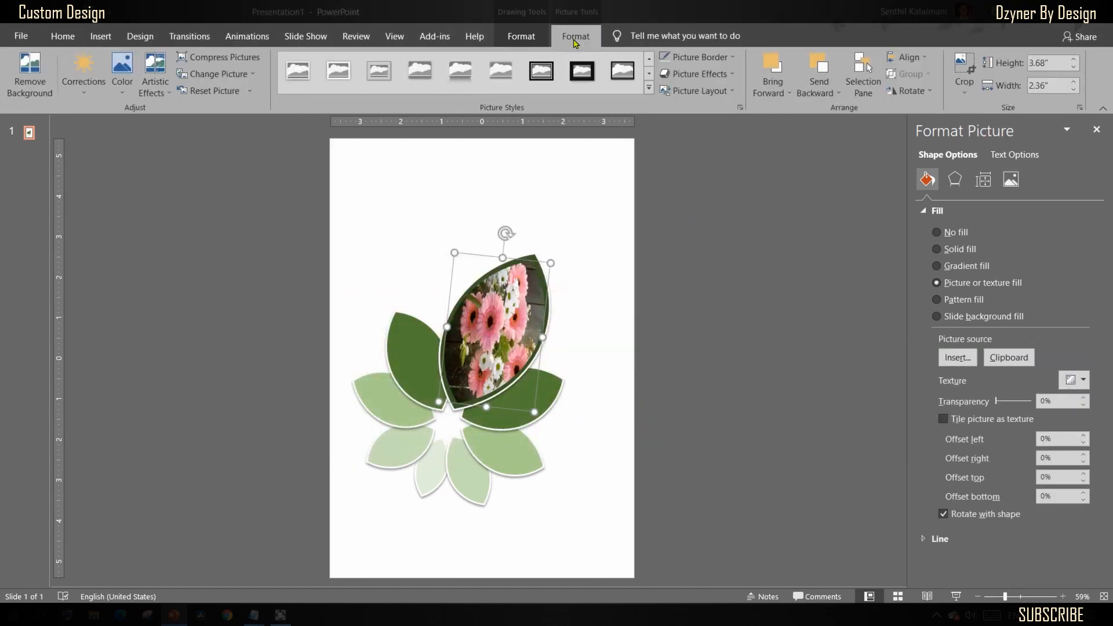
left_click(962, 65)
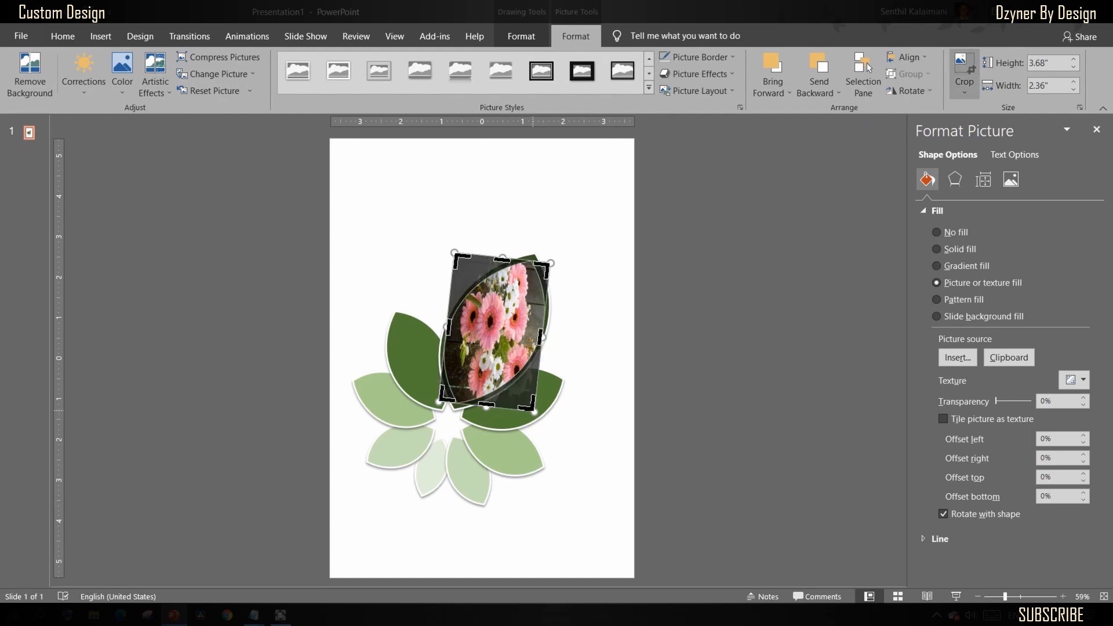
left_click_drag(533, 413, 608, 554)
left_click_drag(534, 394, 503, 348)
left_click_drag(409, 346, 326, 308)
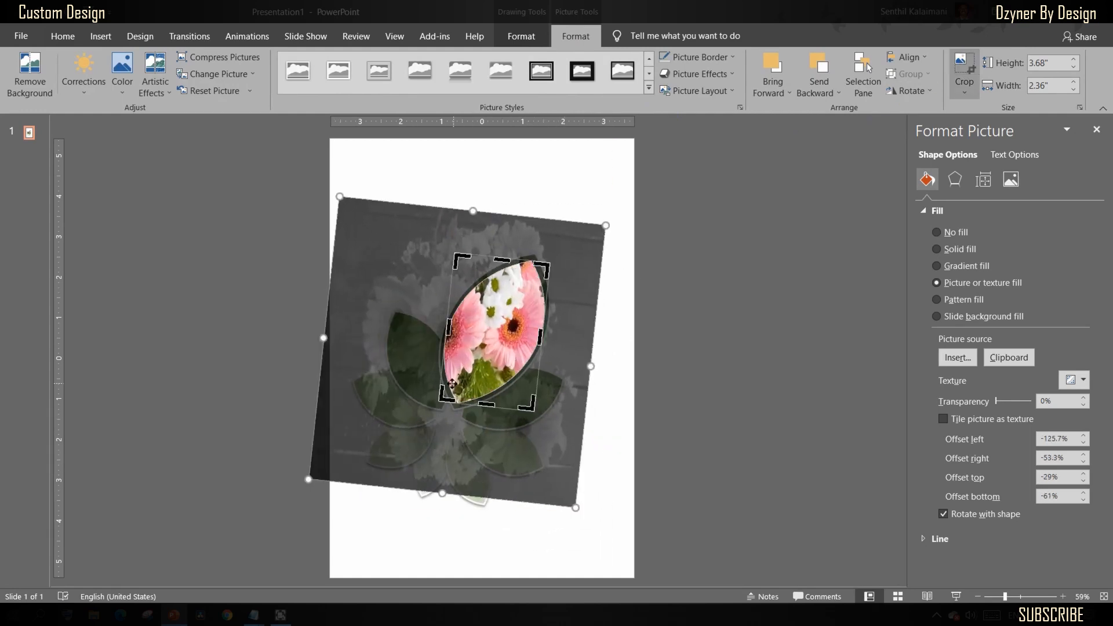
left_click_drag(494, 341, 534, 354)
left_click_drag(614, 520, 555, 436)
left_click_drag(378, 208, 405, 243)
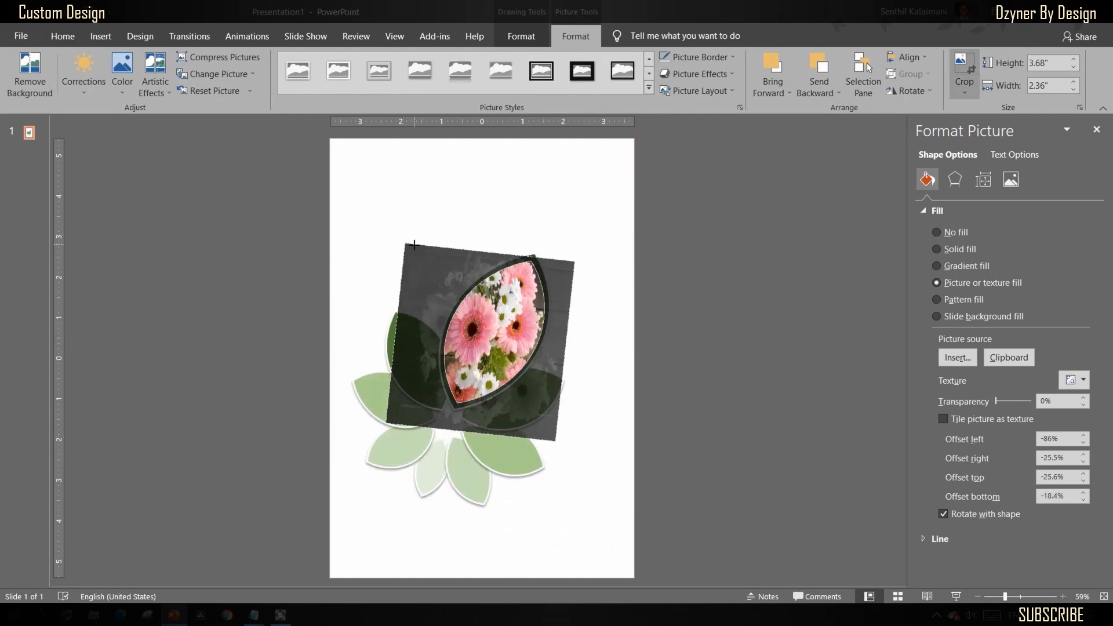
left_click_drag(422, 304, 427, 301)
left_click(778, 300)
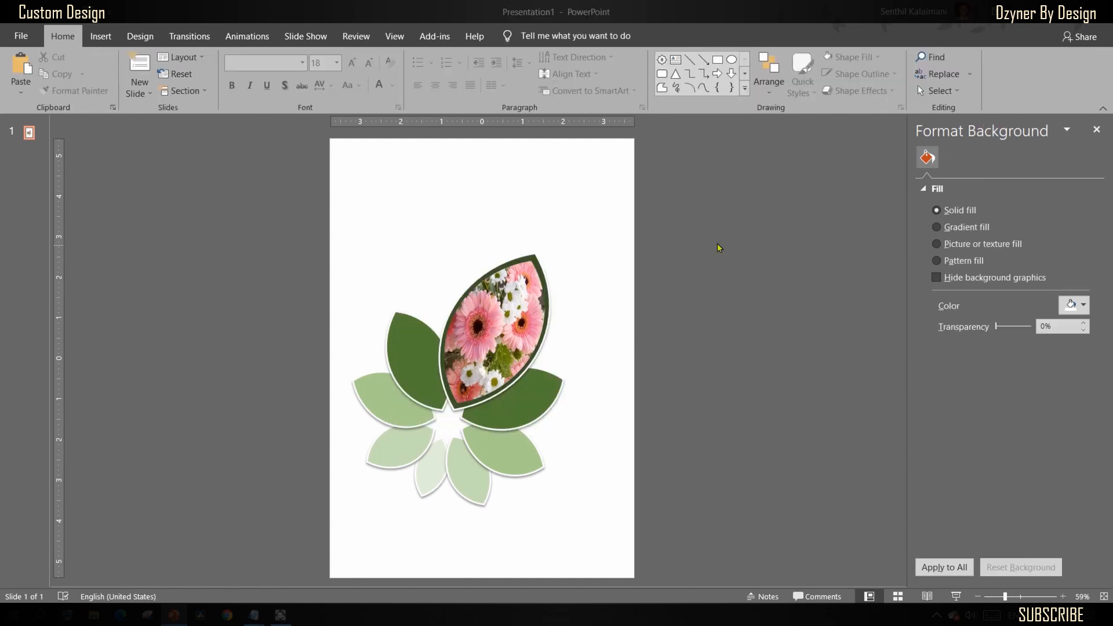
Step: Group all the petals and align the group to the horizontal center of the slide
key("ctrl+a")
right_click(504, 323)
left_click(638, 413)
left_click(913, 57)
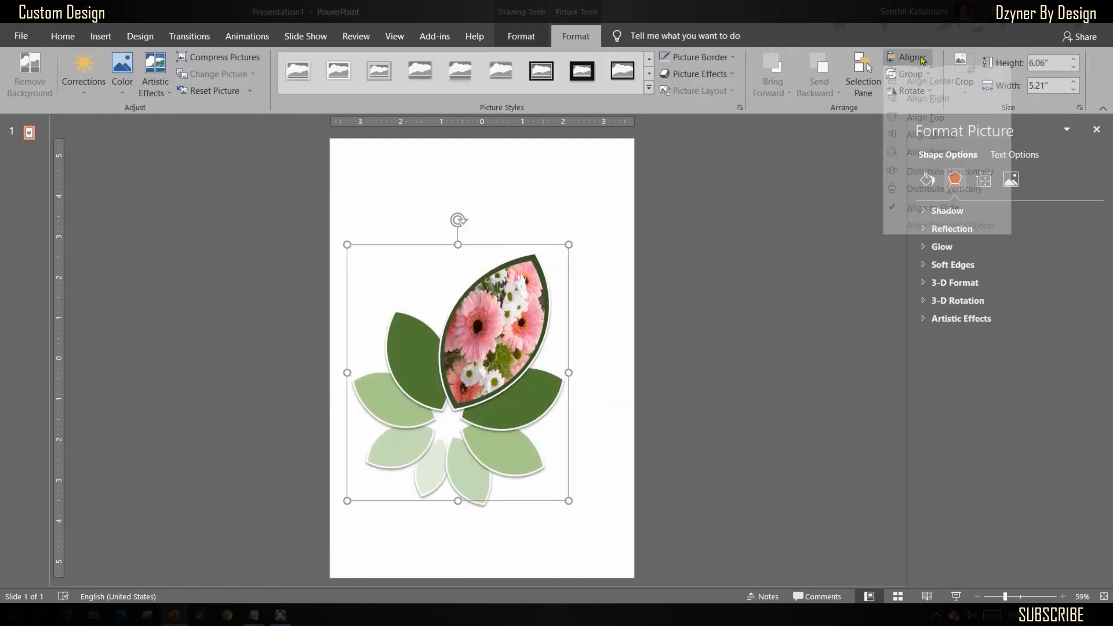
left_click(930, 82)
left_click(749, 386)
Step: Draw a rectangle about 7.01" wide and 10.36" high just inside the slide edges and remove its fill
left_click(719, 61)
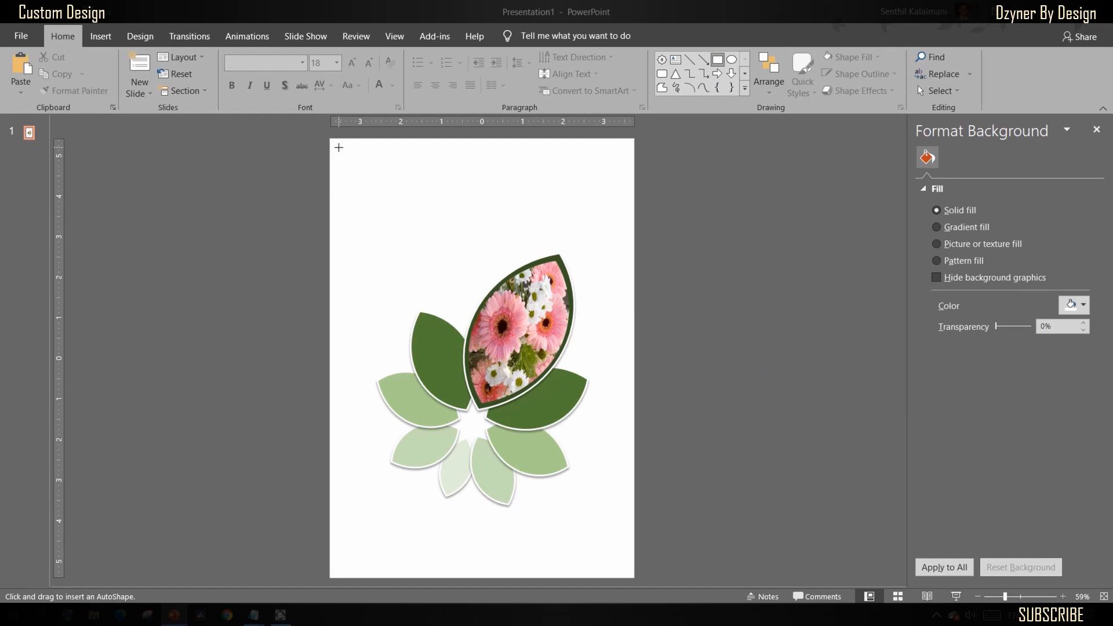
left_click_drag(339, 147, 624, 571)
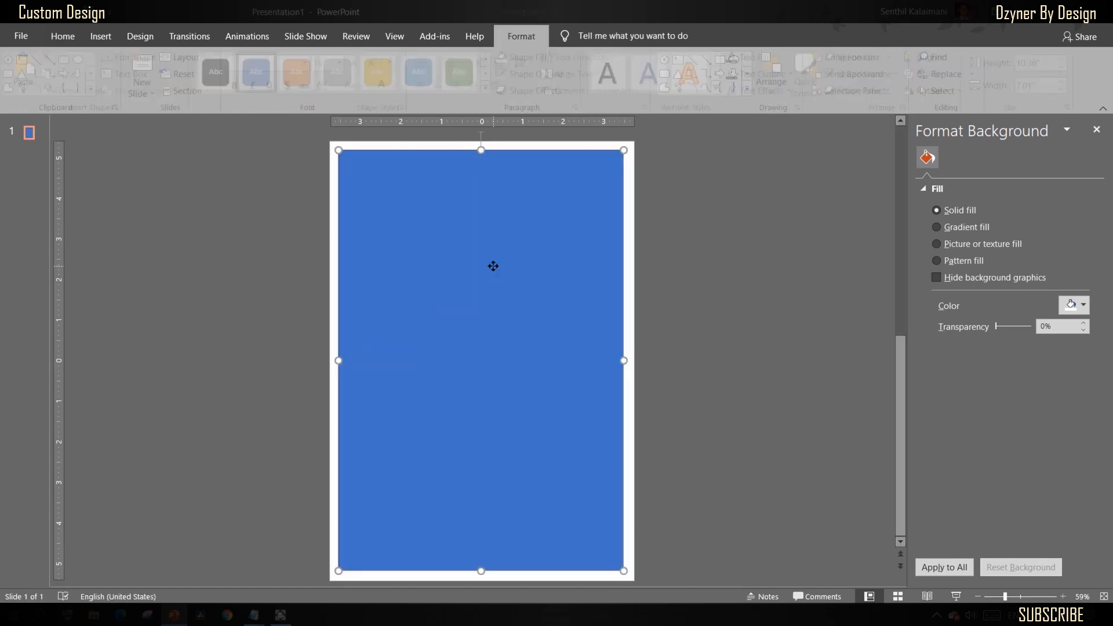
left_click(534, 56)
left_click(543, 230)
Step: Give the rectangular frame a green outline with a heavier line weight
left_click(542, 73)
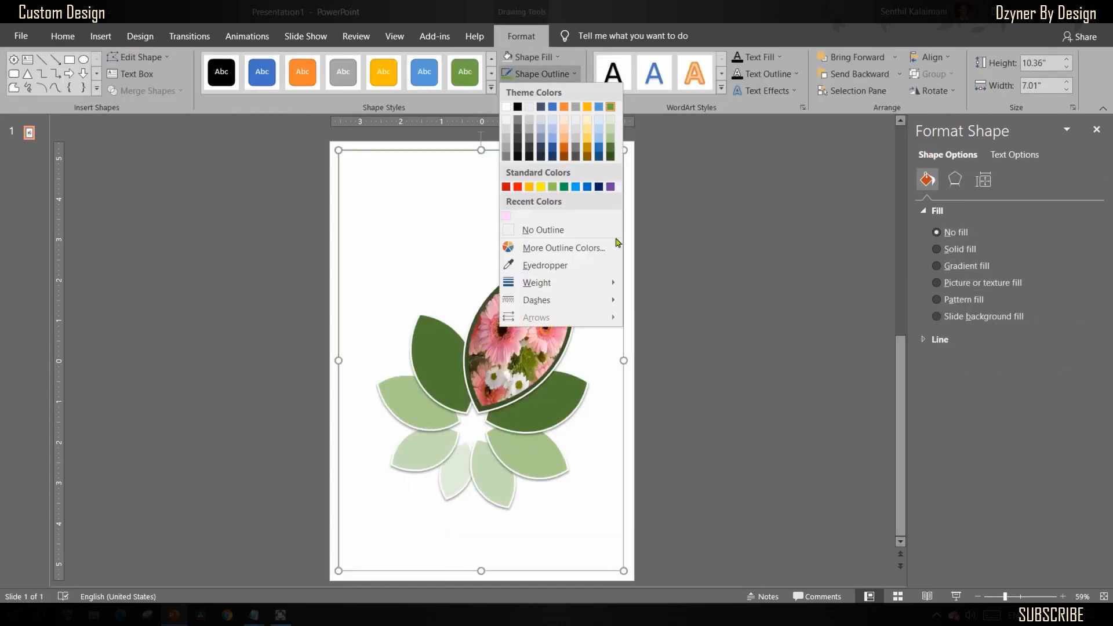
mouse_move(603, 282)
left_click(690, 389)
left_click(725, 326)
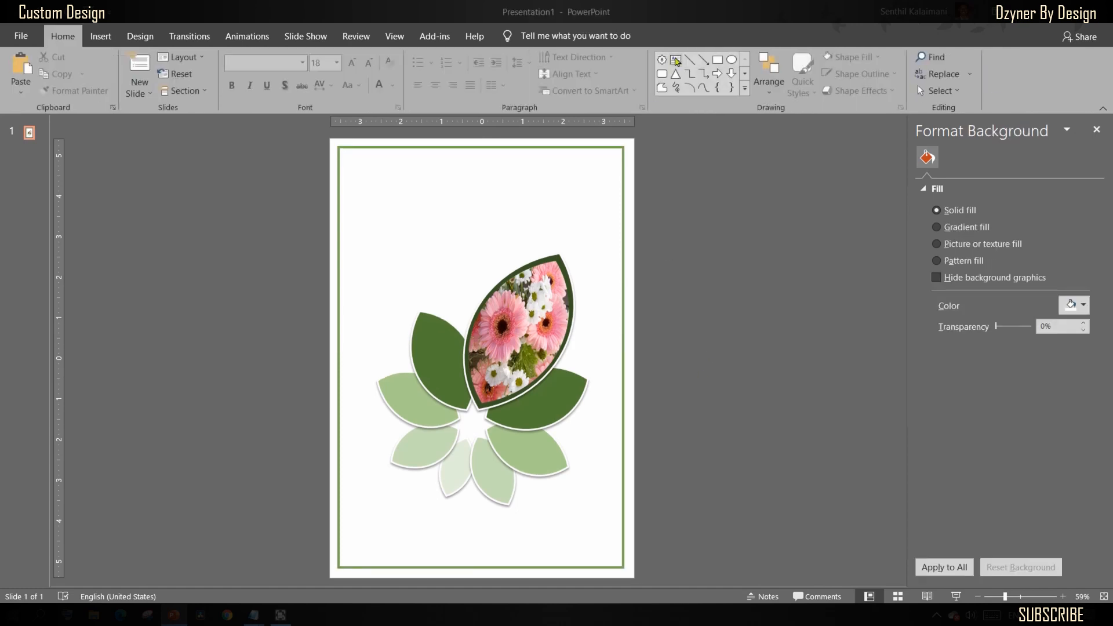
Step: Add a text box reading "Title" and place it near the top center of the slide, above the flower
left_click(675, 60)
left_click(674, 181)
type("Title")
left_click_drag(702, 190, 489, 180)
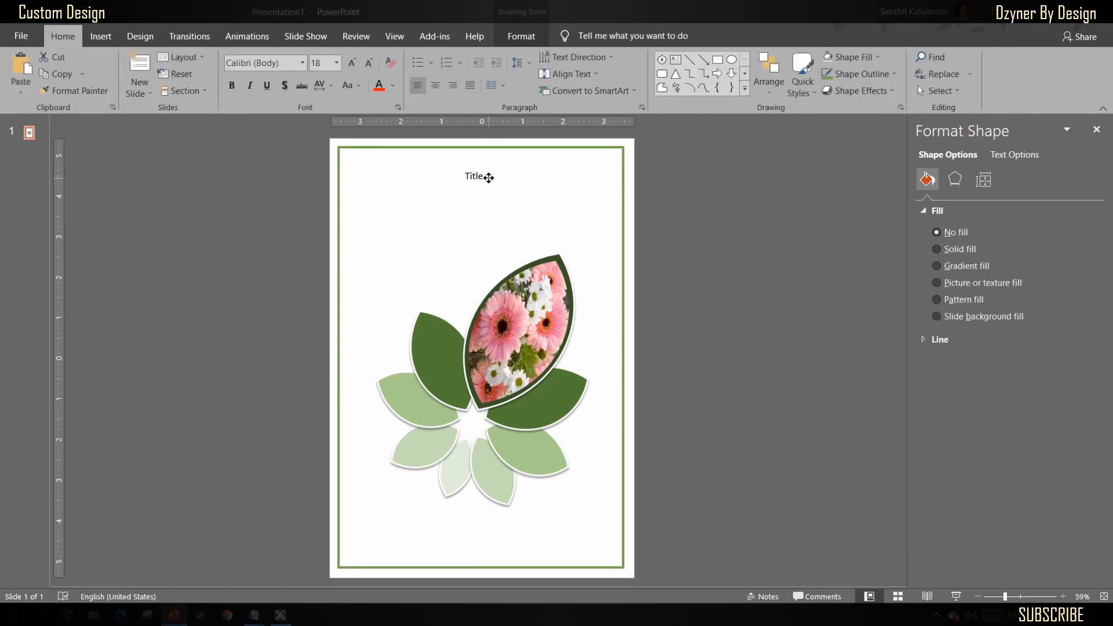
Step: Format the "Title" text in dark green and bold, and enlarge its font by seven size increments
left_click(393, 89)
left_click(482, 159)
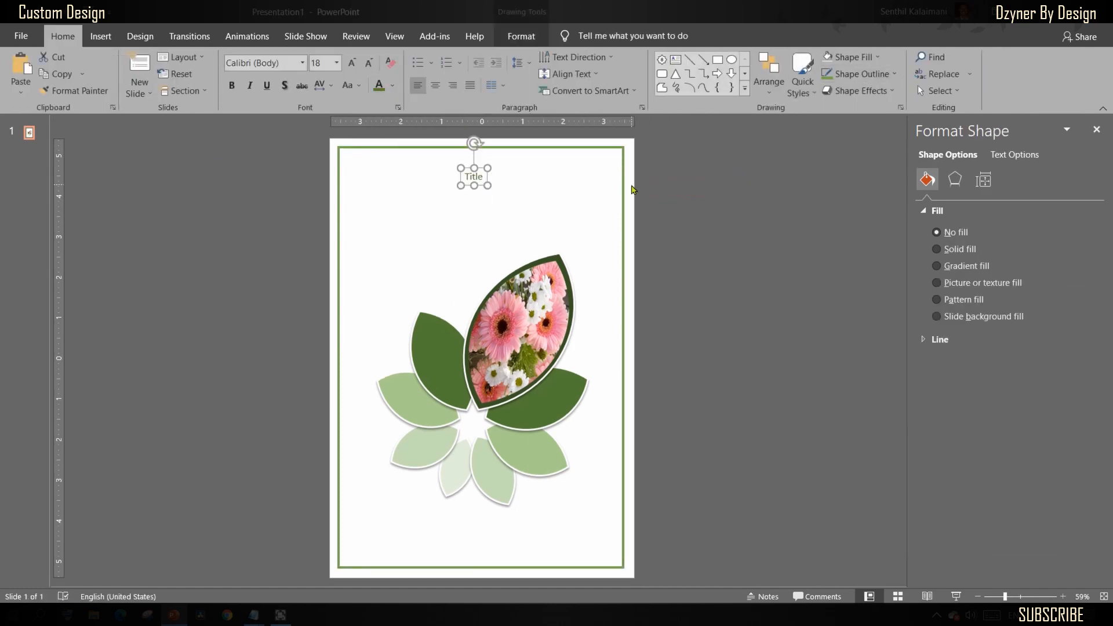
key("ctrl+b")
key("ctrl+shift+period")
key("ctrl+shift+period")
key("ctrl+shift+period")
key("ctrl+shift+period")
key("ctrl+shift+period")
key("ctrl+shift+period")
key("ctrl+shift+period")
left_click_drag(505, 203, 501, 203)
Step: Align the "Title" text box to the horizontal center of the slide
left_click(521, 36)
left_click(932, 57)
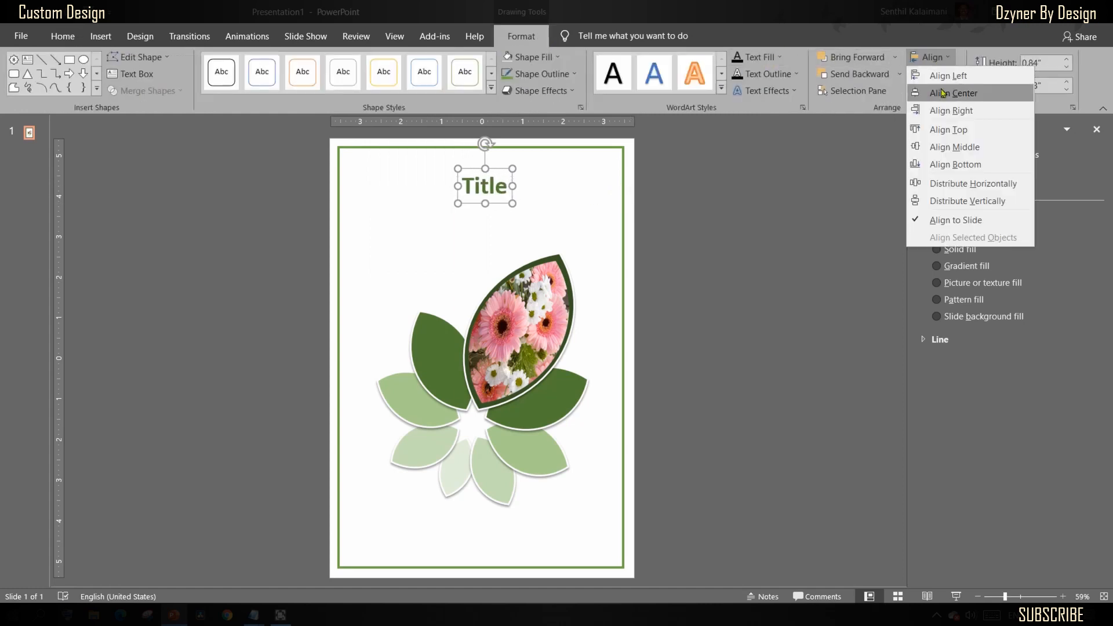
left_click(949, 93)
left_click(799, 199)
Step: Hide the formatting pane and the ribbon, and run the slide show through the flower, Hiking and SPACE slides
left_click(1097, 130)
double_click(64, 36)
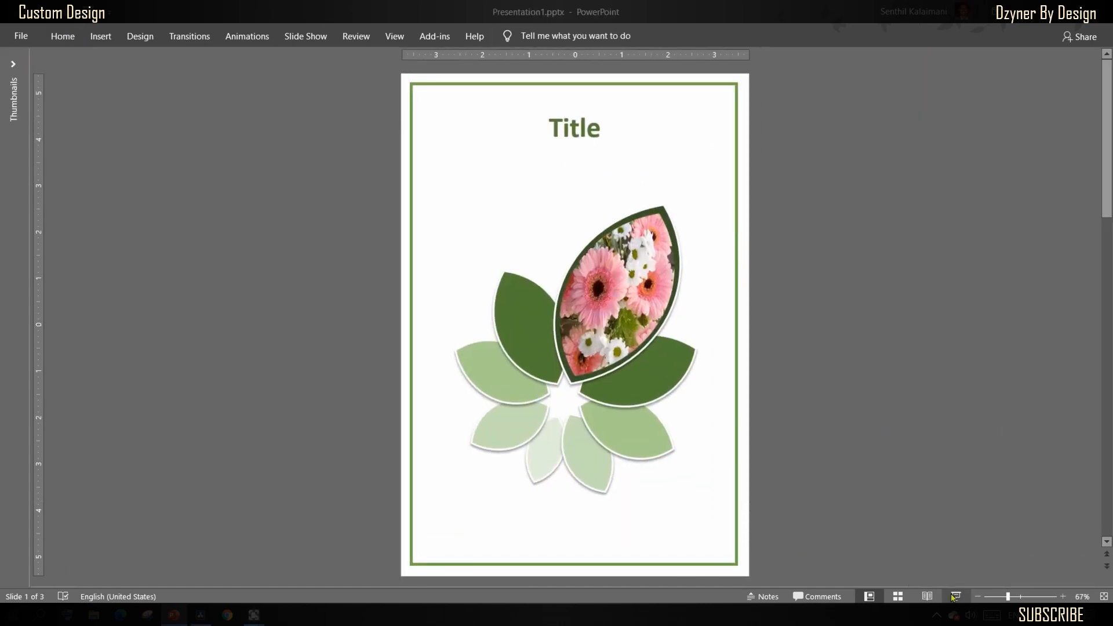
left_click(956, 596)
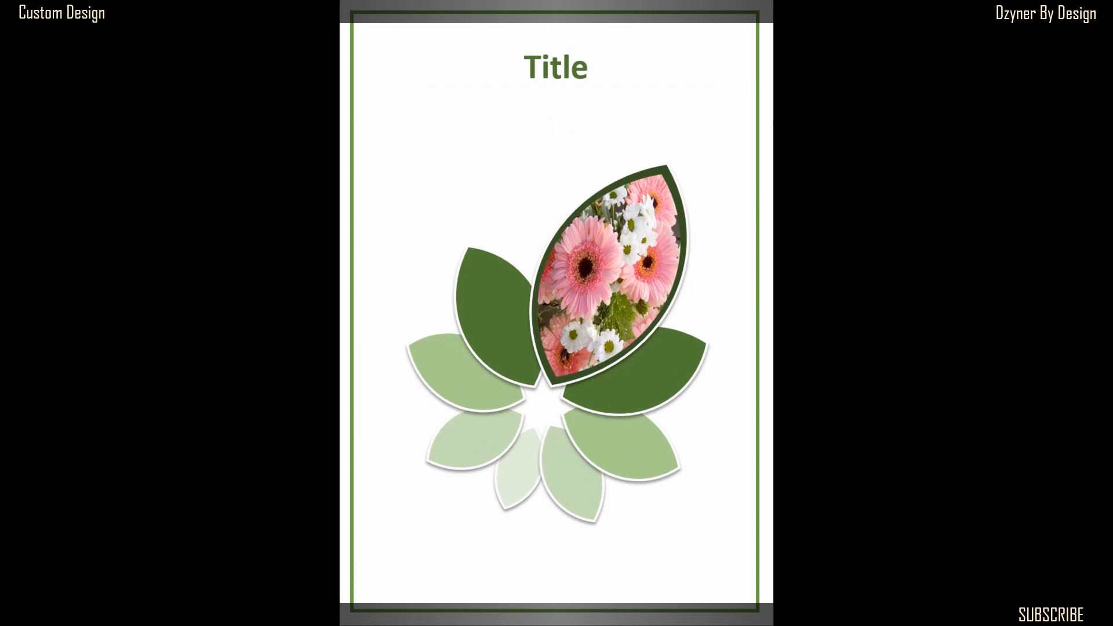
key("Right")
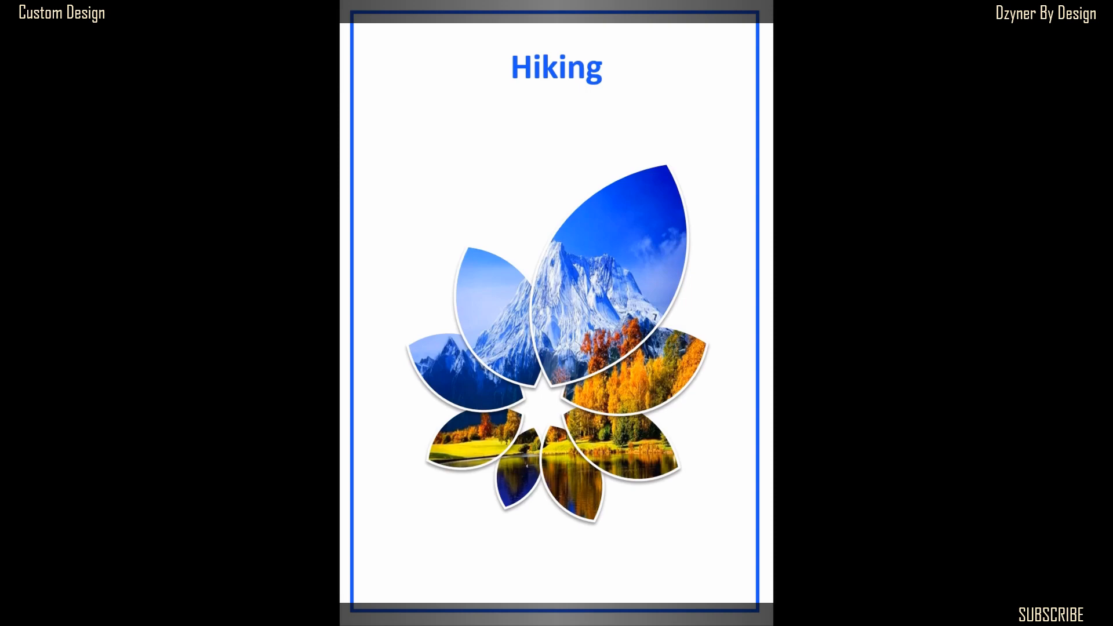
key("Right")
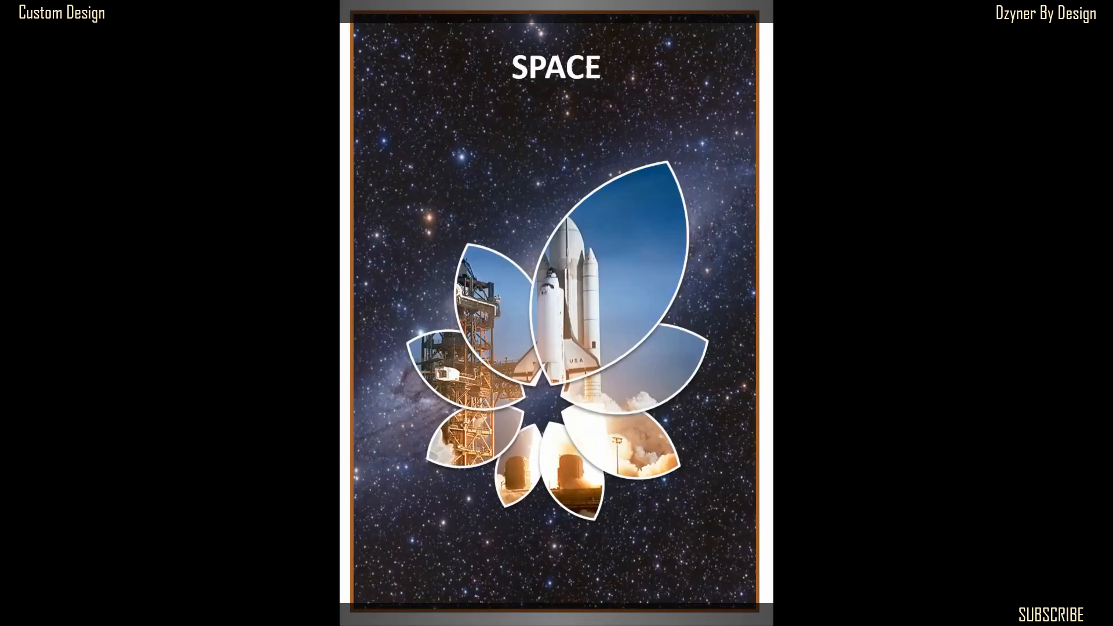